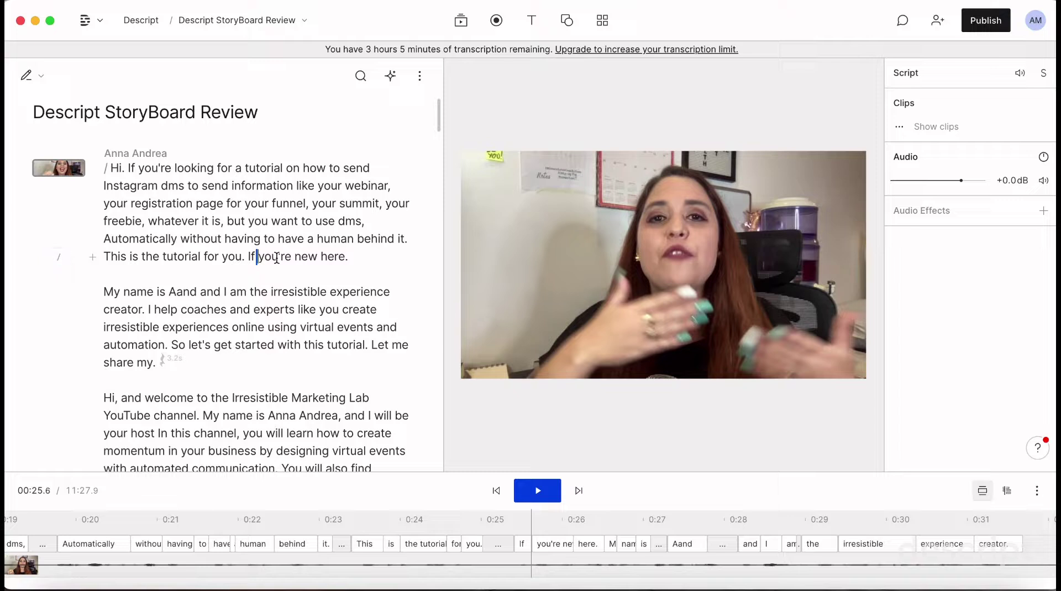
# - Move the playhead back to the very start of the timeline
pyautogui.click(195, 557)
pyautogui.hscroll(-5, 194, 557)
pyautogui.hscroll(-10, 195, 555)
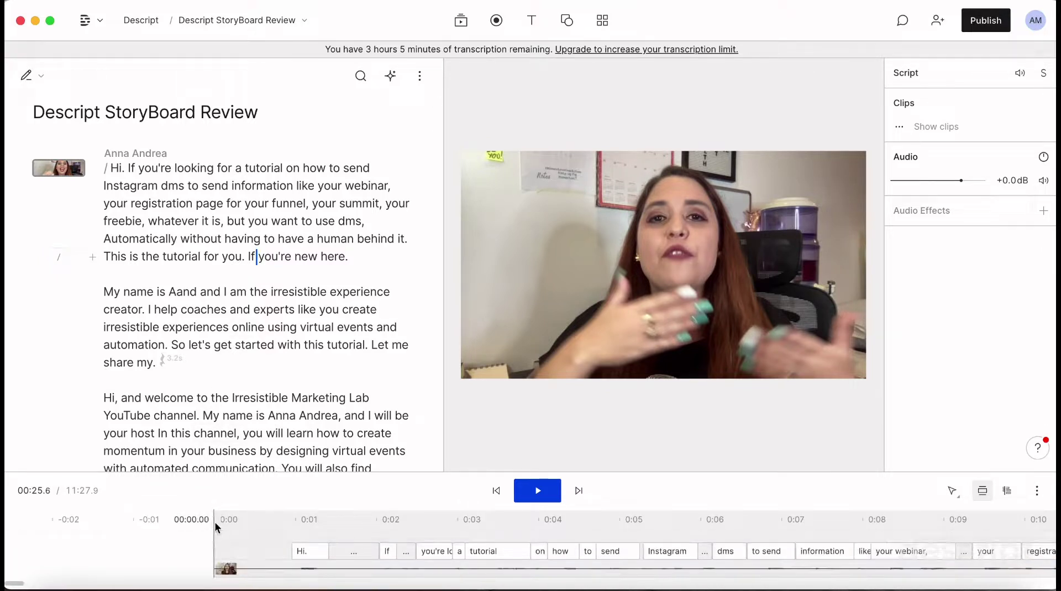
pyautogui.click(215, 522)
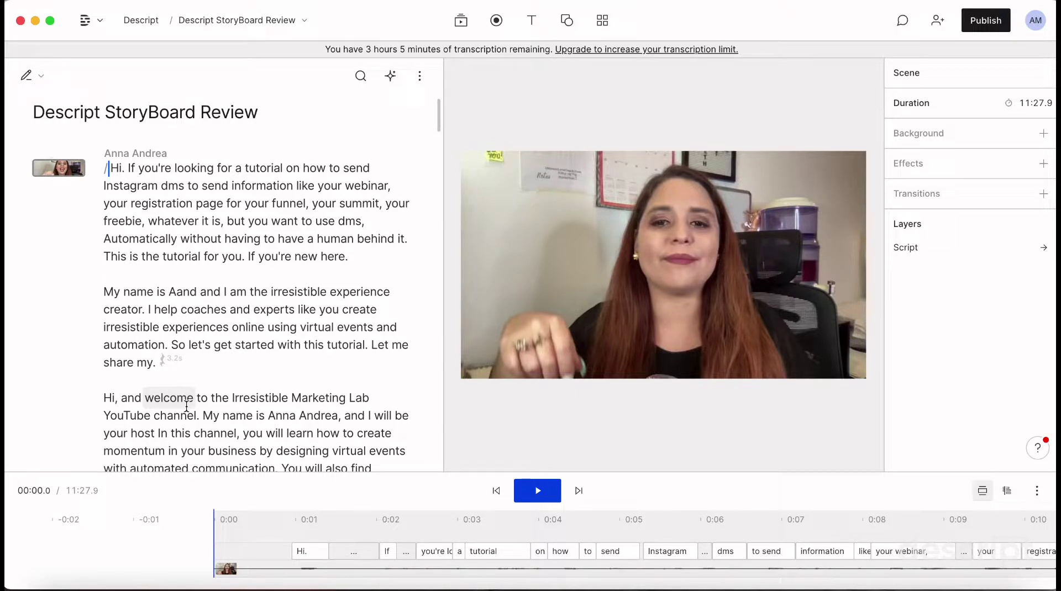
# - Start a new scene in its own paragraph at "If you're new here" and select that scene
pyautogui.click(131, 190)
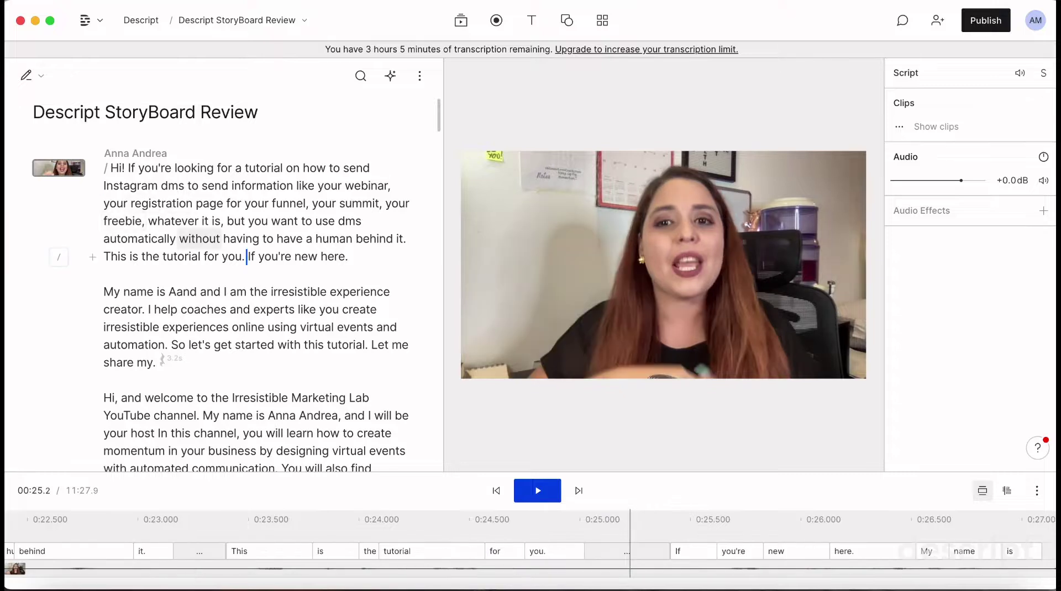
pyautogui.press('Return')
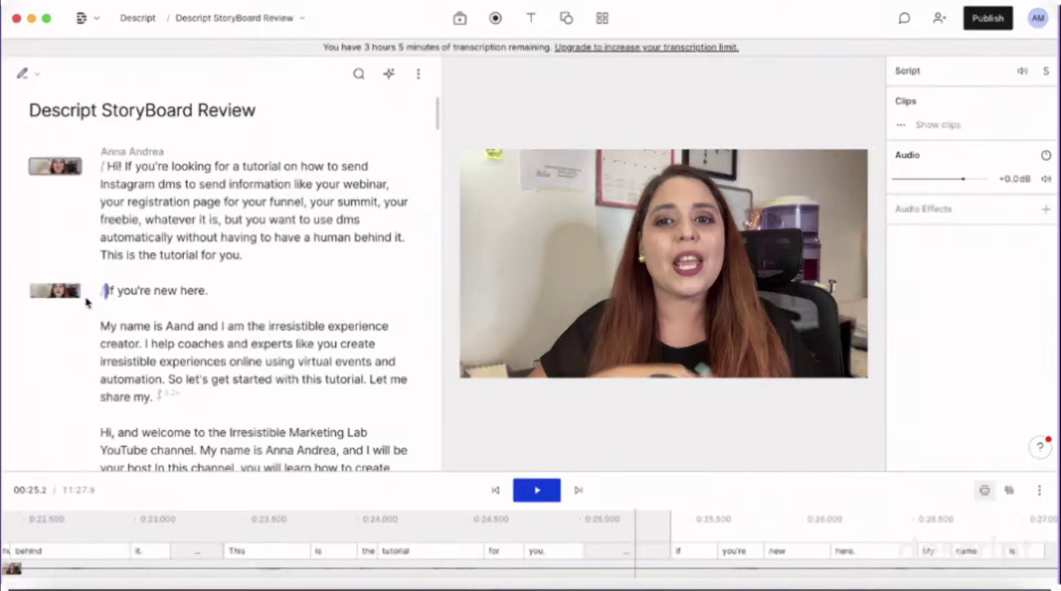
pyautogui.click(57, 293)
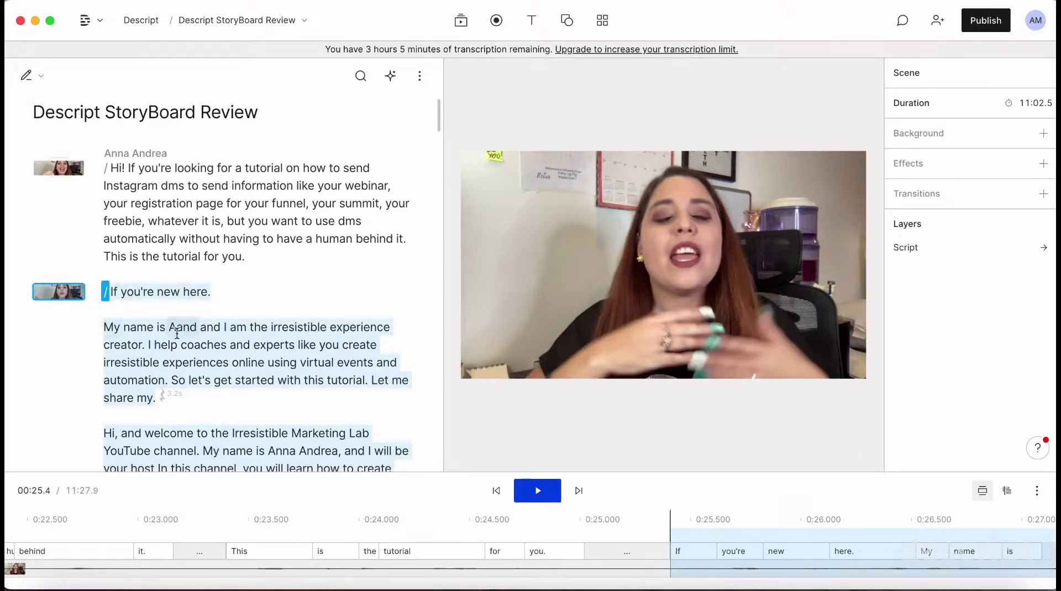
# - Join the "My name is" paragraph onto "If you're new here..." and correct the speaker's name in the transcript
pyautogui.scroll(-5, 177, 332)
pyautogui.scroll(-15, 177, 332)
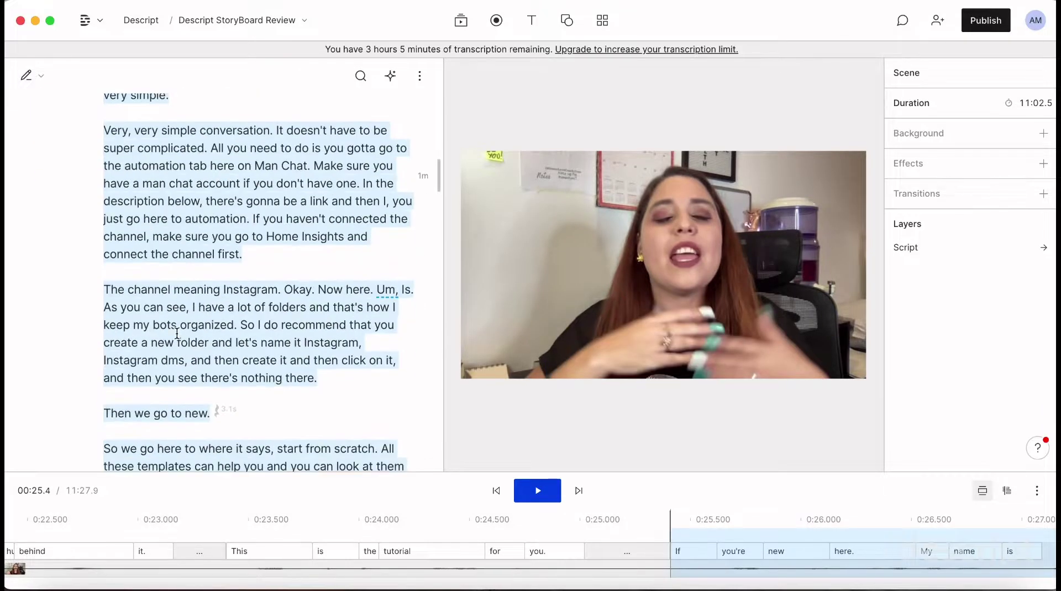
pyautogui.scroll(5, 176, 333)
pyautogui.scroll(9, 177, 333)
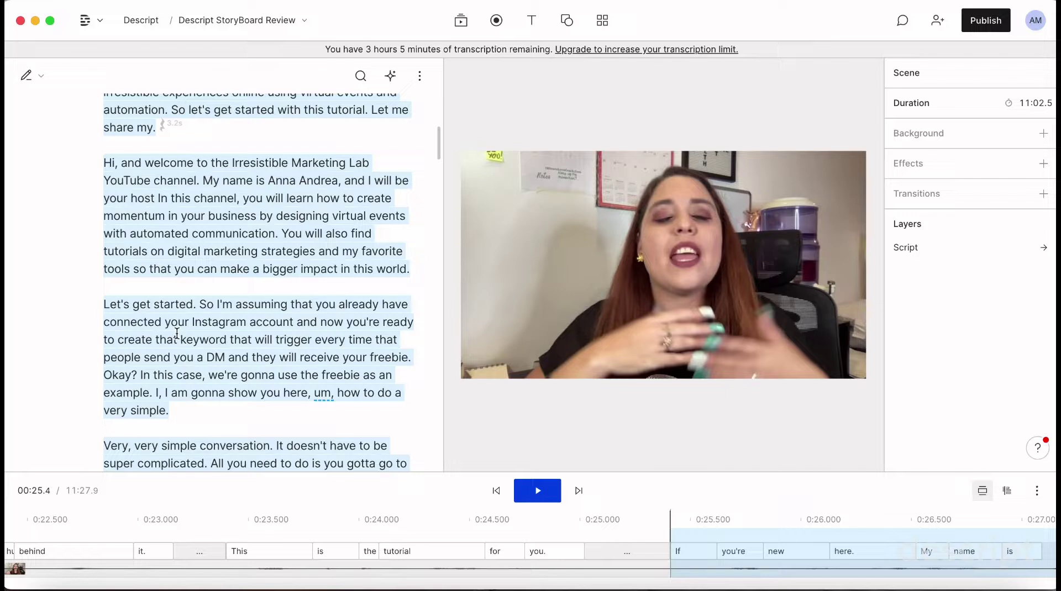
pyautogui.scroll(5, 177, 333)
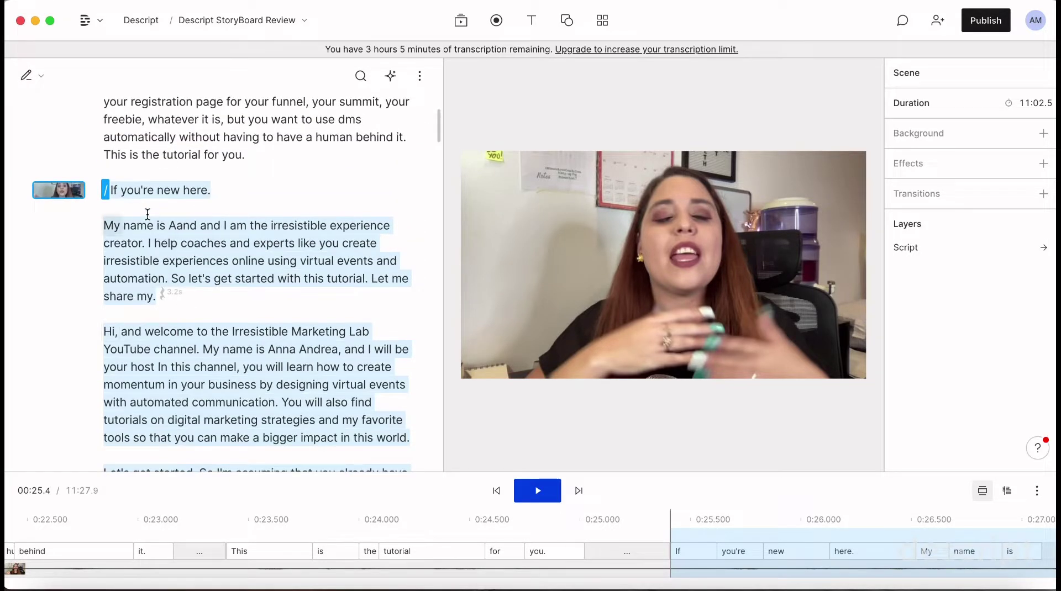
pyautogui.click(105, 225)
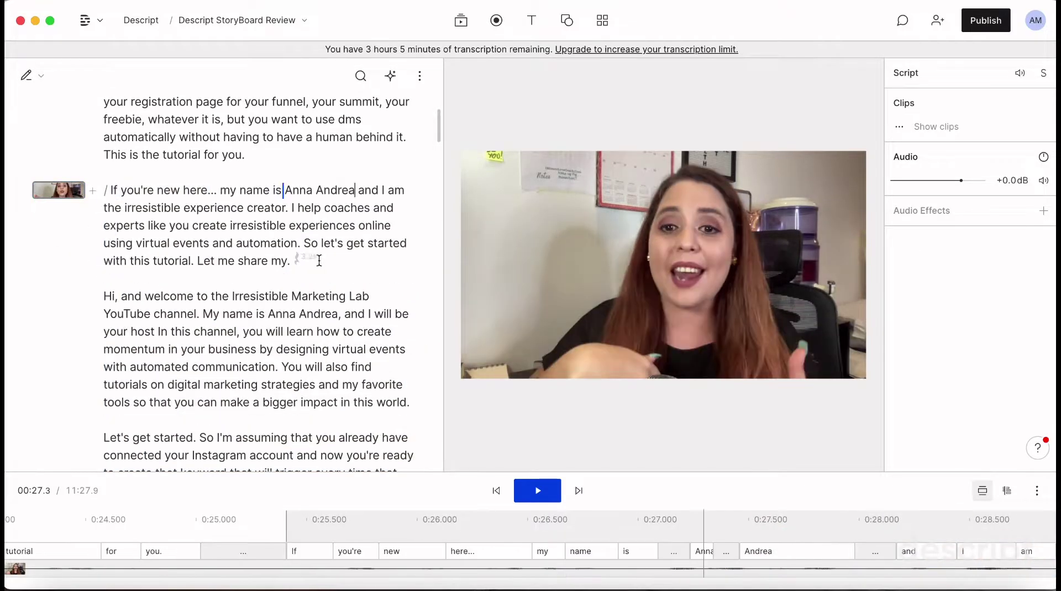
# - Start new scenes at "Hi, and welcome" and "So I'm assuming", putting the latter in its own paragraph
pyautogui.click(298, 260)
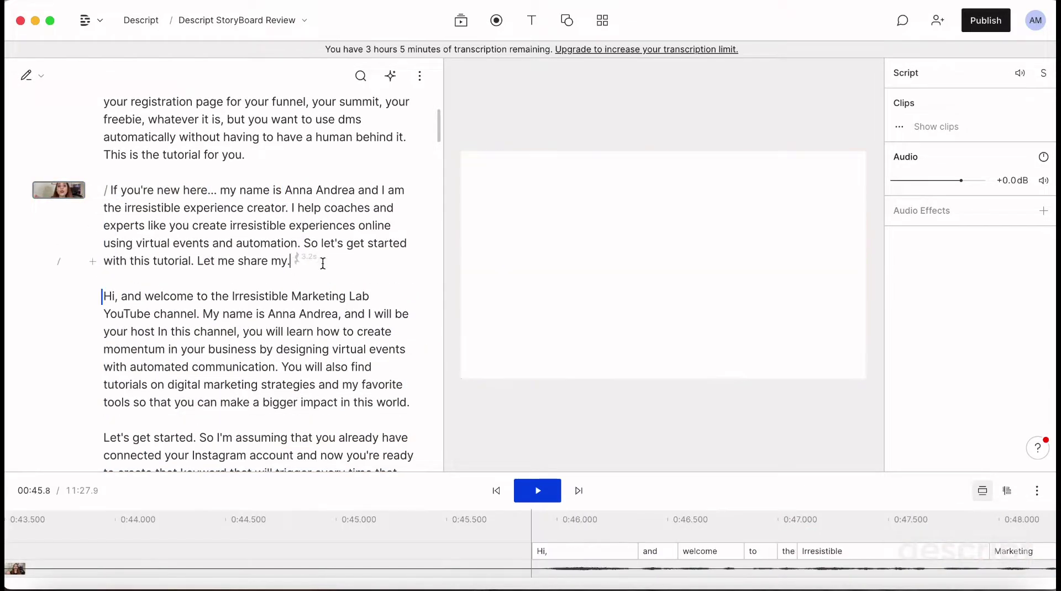
pyautogui.click(298, 258)
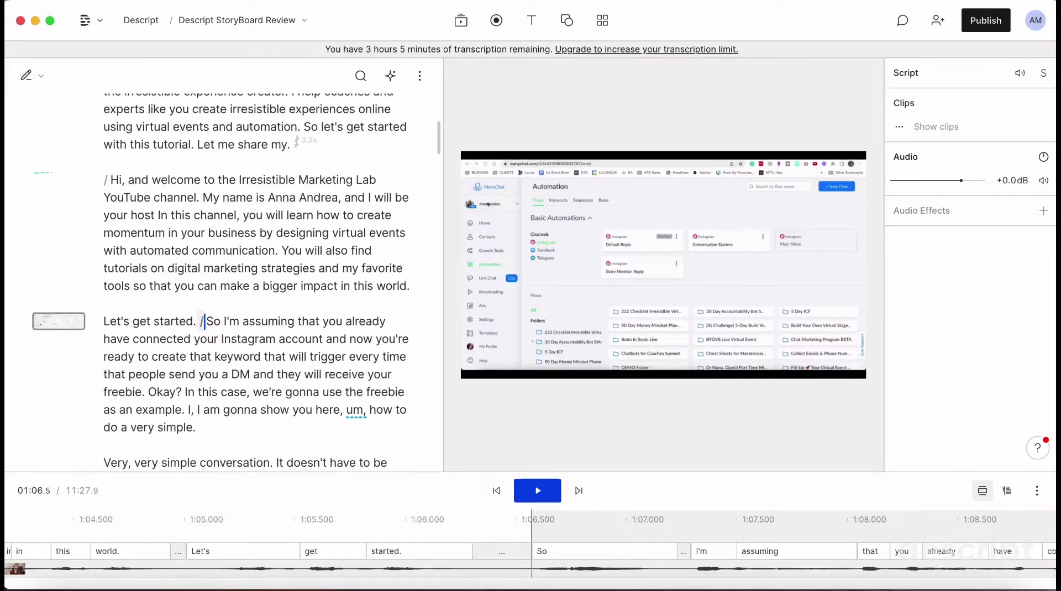
pyautogui.press('Return')
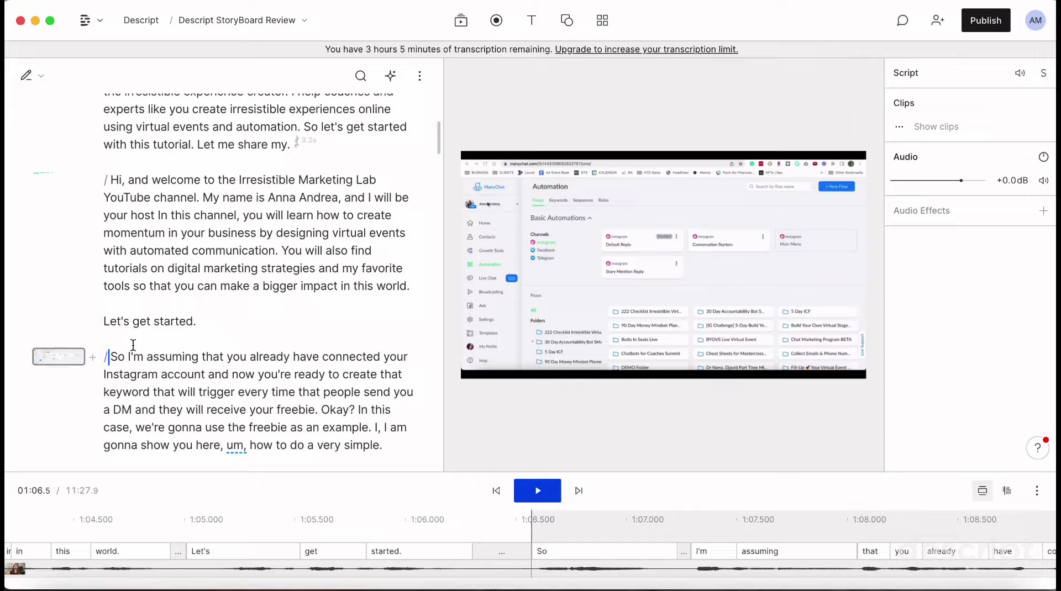
pyautogui.click(45, 364)
pyautogui.click(206, 322)
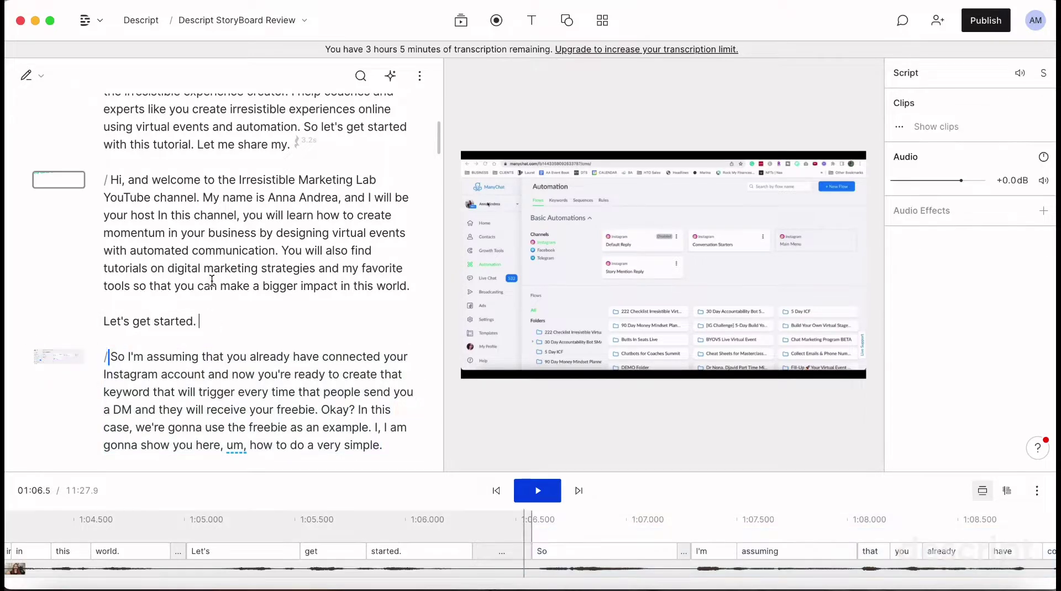
pyautogui.scroll(3, 213, 248)
pyautogui.click(64, 208)
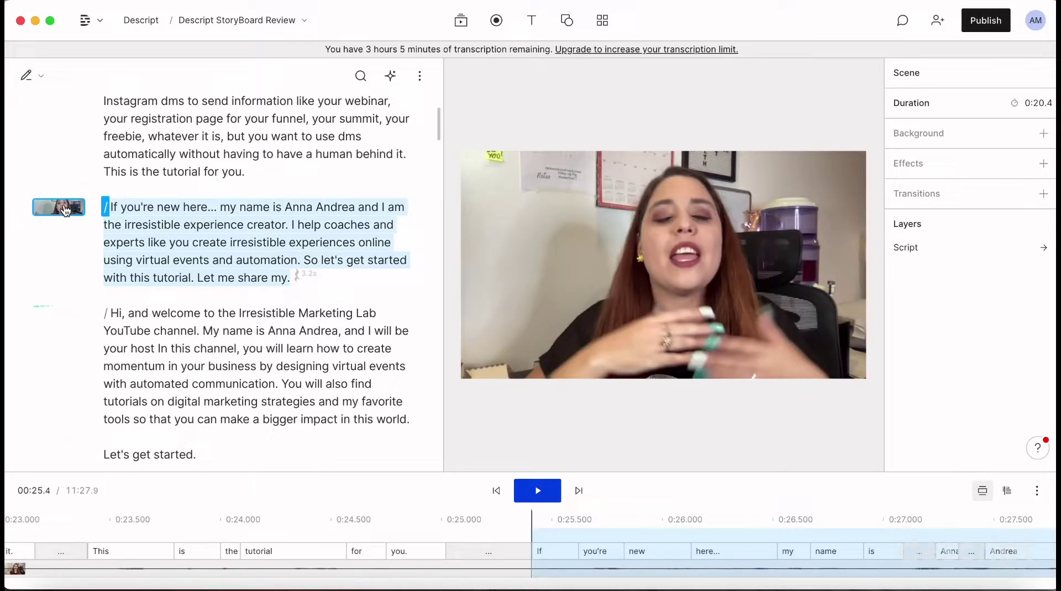
# - Play the "Hi, and welcome" scene and start a new scene in its own paragraph after "YouTube channel."
pyautogui.click(109, 315)
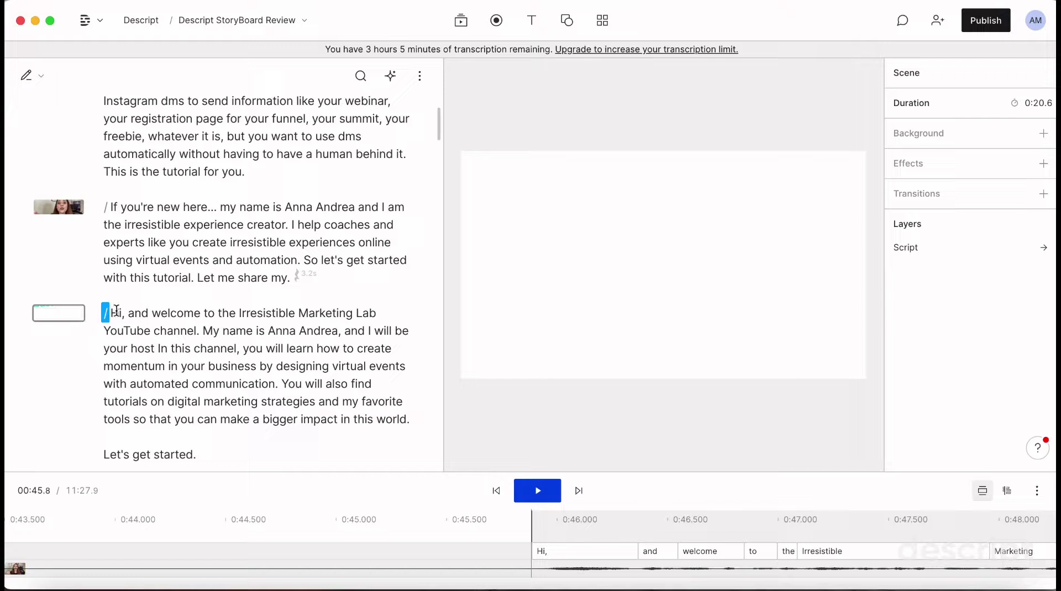
pyautogui.press('space')
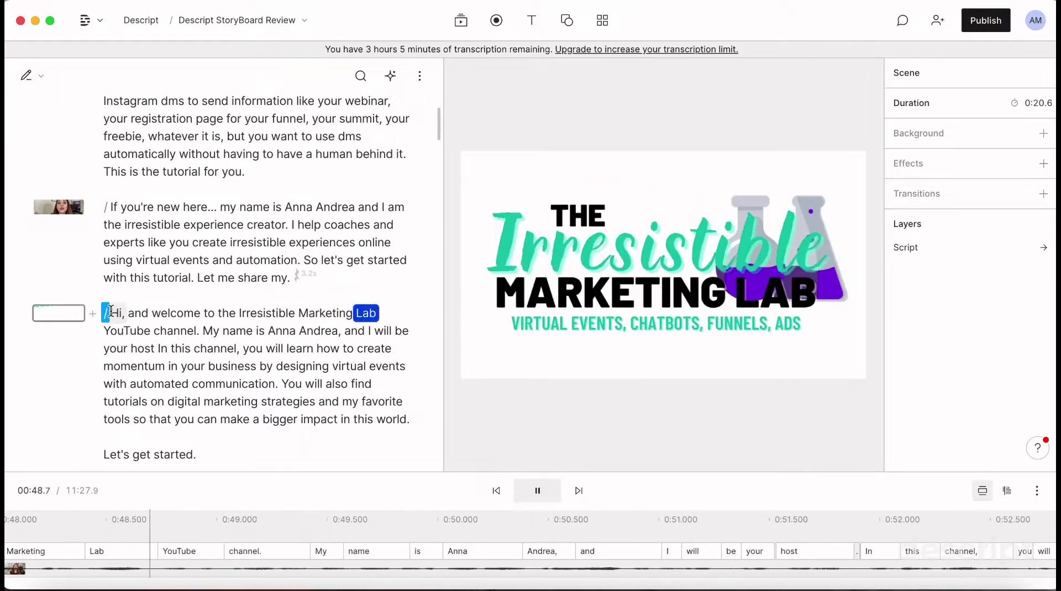
pyautogui.press('space')
pyautogui.click(202, 331)
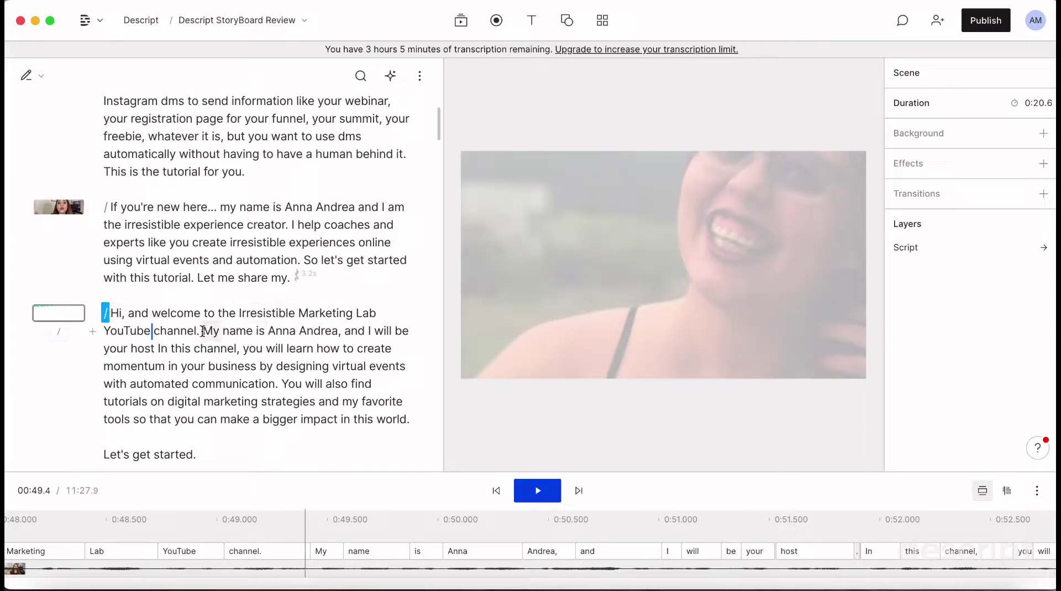
pyautogui.write('/')
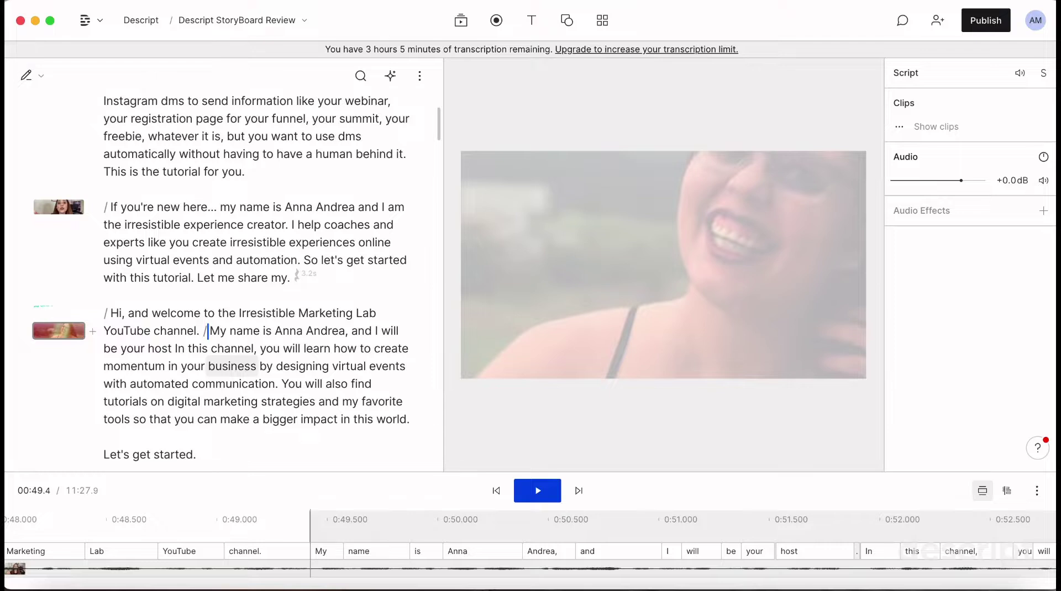
pyautogui.press('Return')
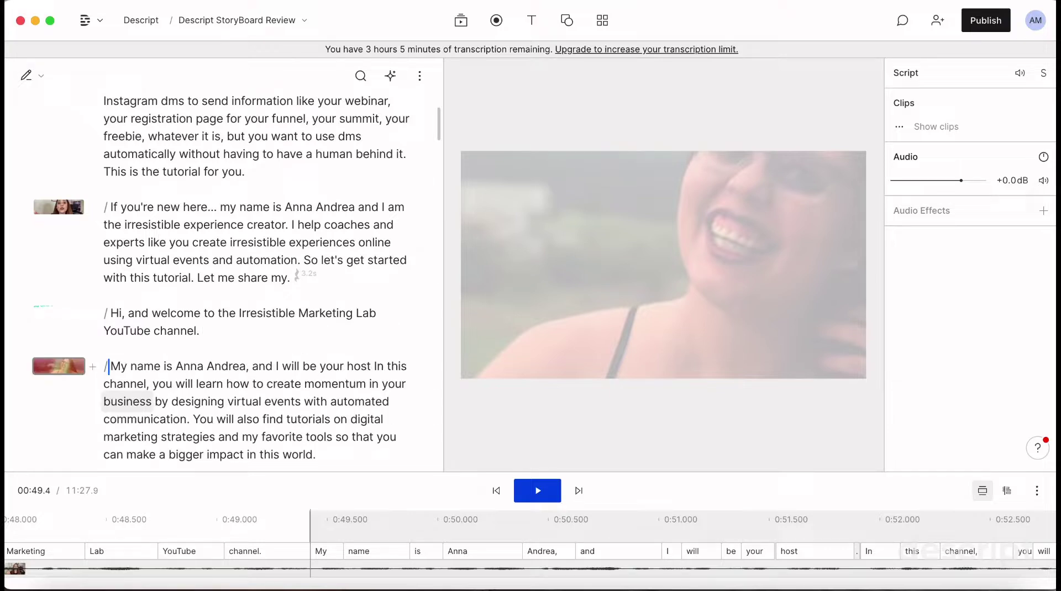
pyautogui.click(49, 315)
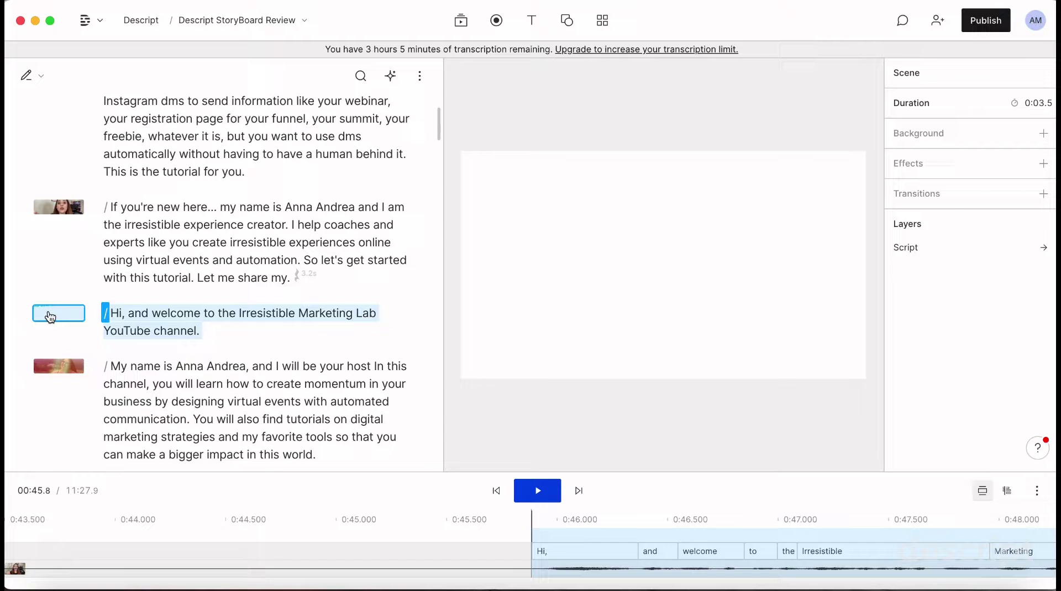
pyautogui.rightClick(49, 314)
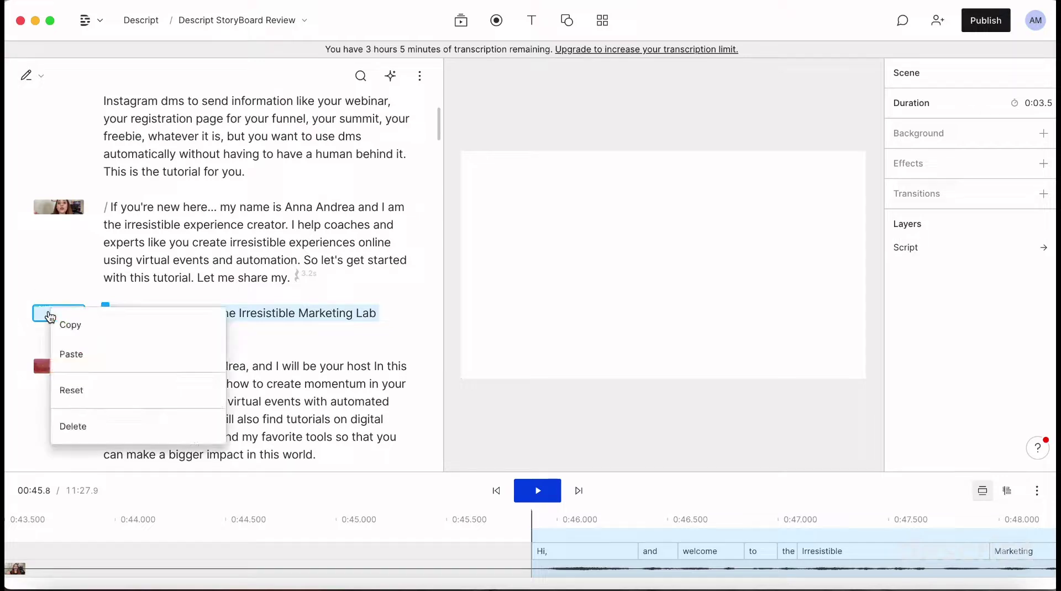
pyautogui.press('Escape')
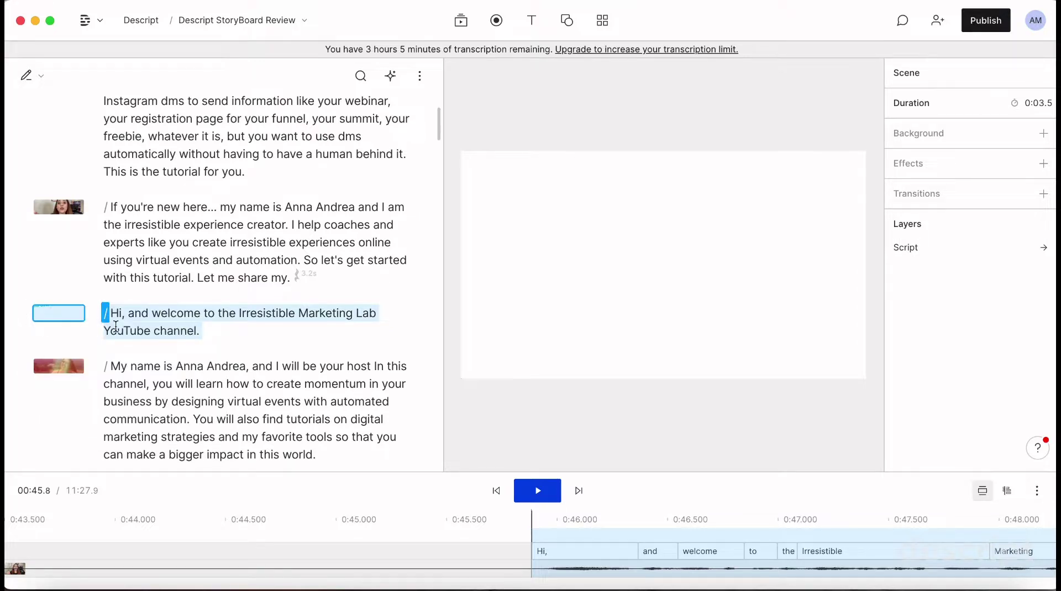
pyautogui.click(264, 338)
pyautogui.click(105, 314)
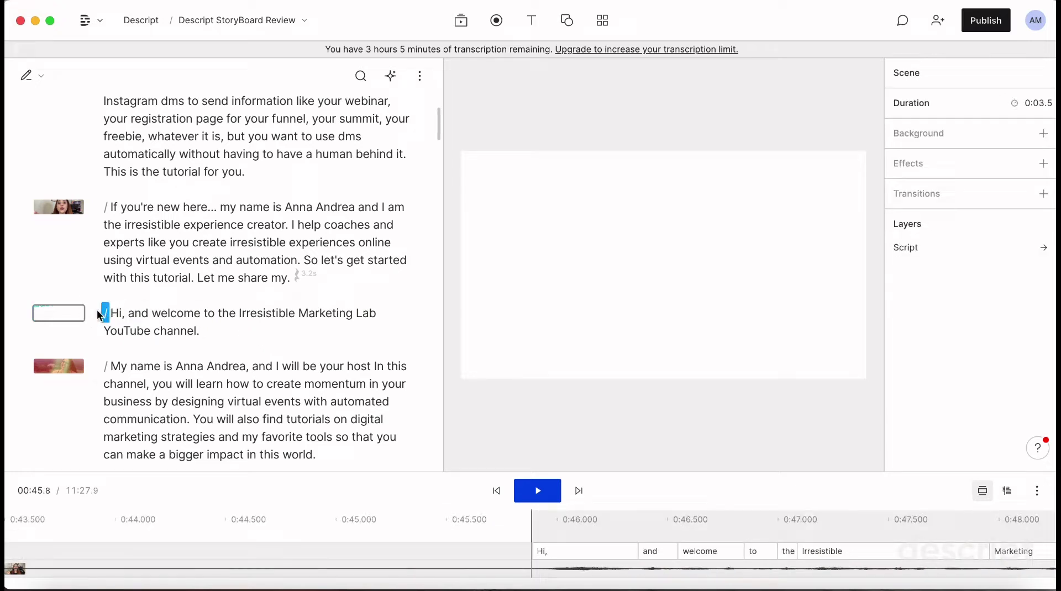
pyautogui.click(83, 315)
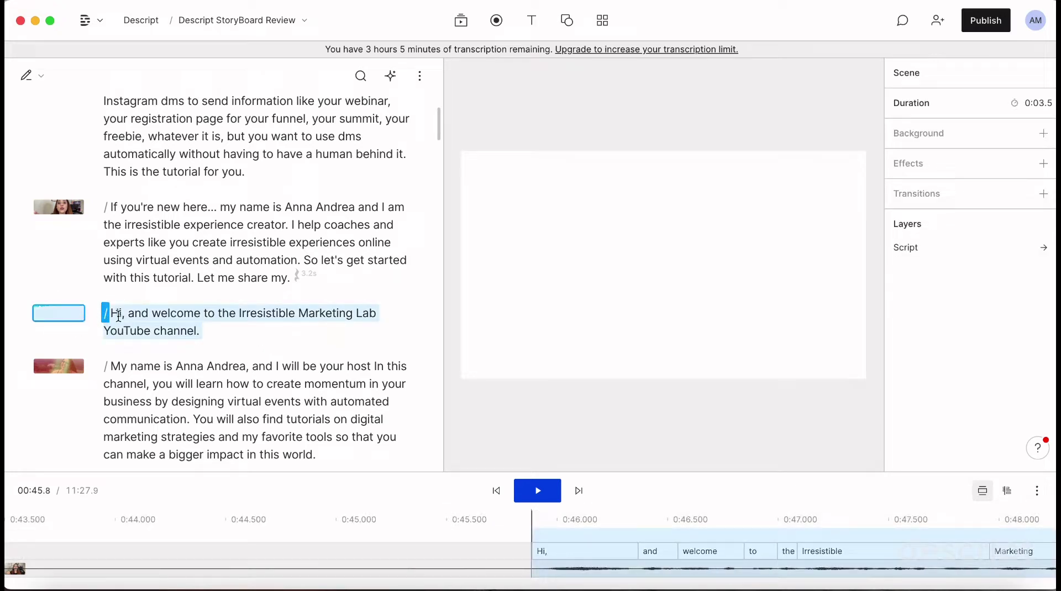
pyautogui.click(158, 327)
pyautogui.click(411, 307)
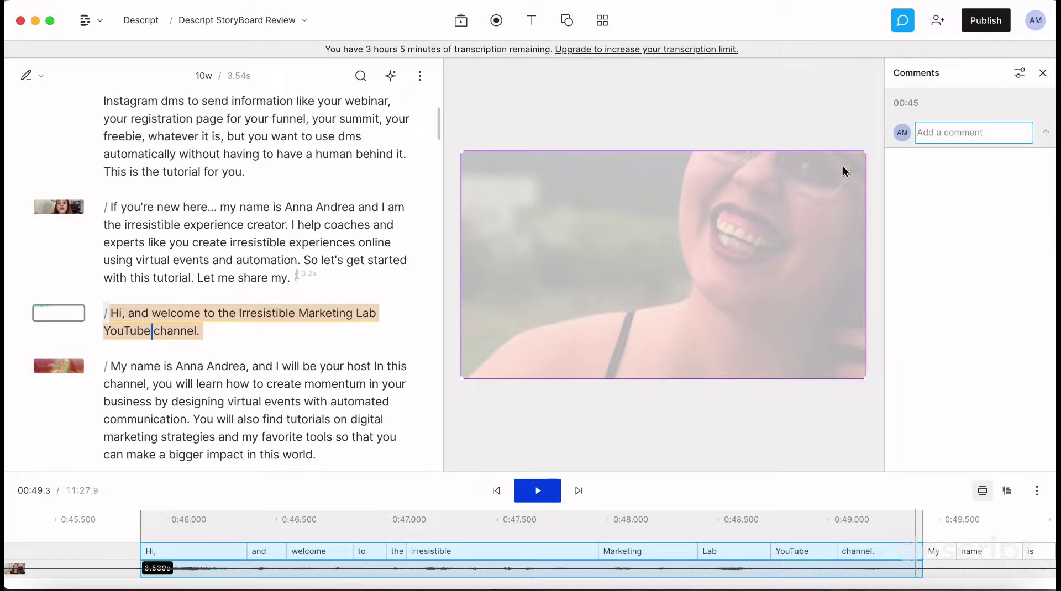
pyautogui.click(1044, 76)
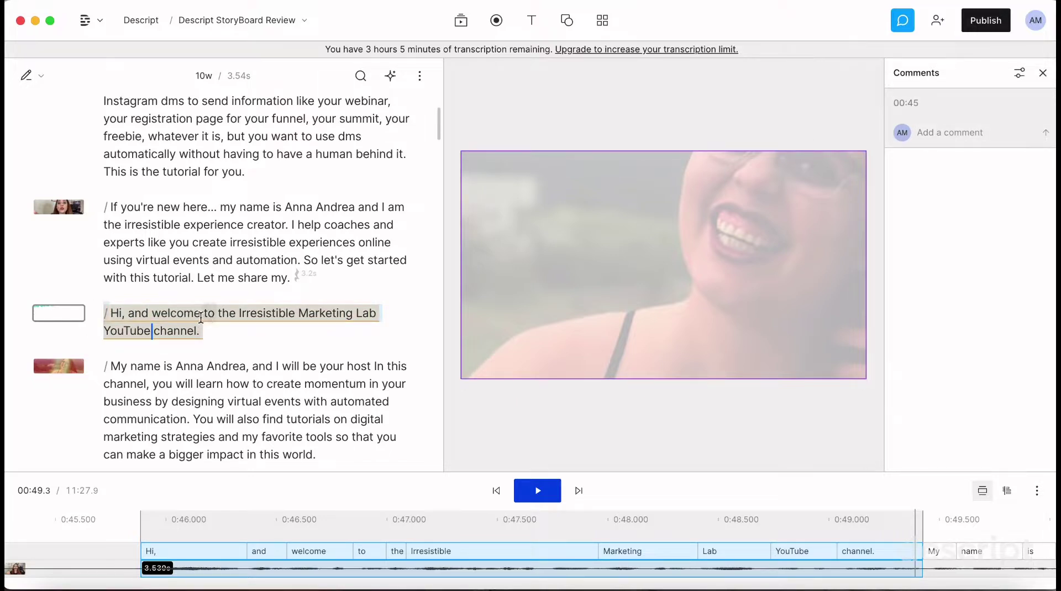
# - Insert the file "the irresistible marketing lab NEW Logo.mp4" from Downloads into the script before the "Hi, and welcome" sentence
pyautogui.rightClick(177, 317)
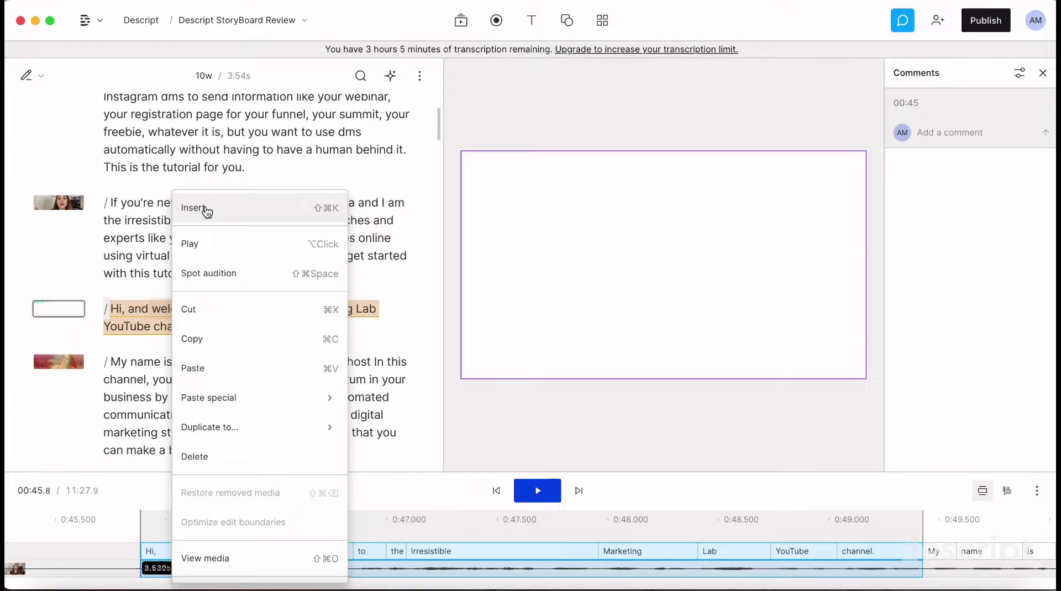
pyautogui.click(206, 209)
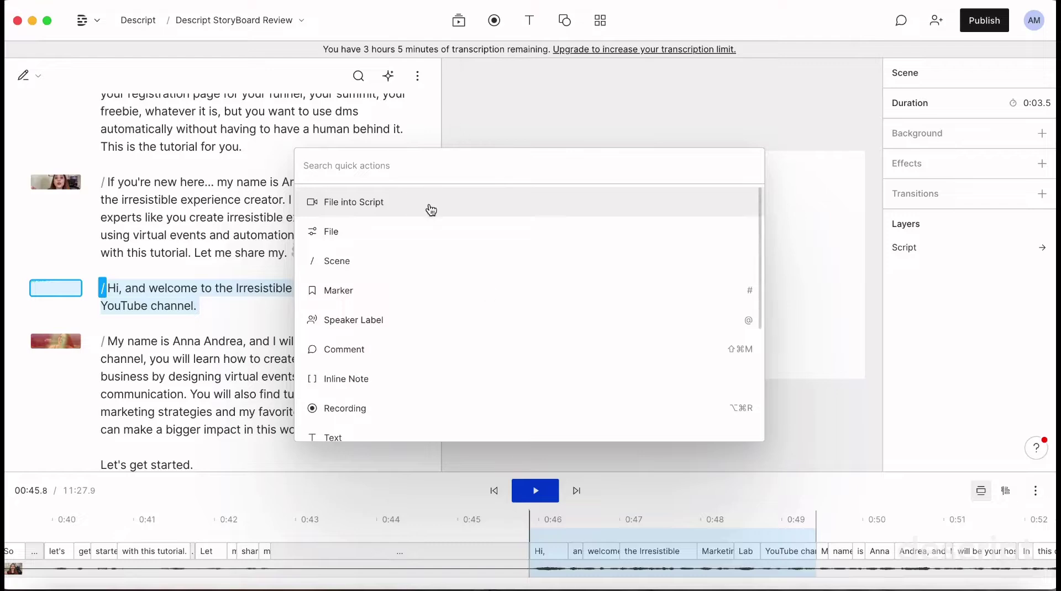
pyautogui.click(430, 205)
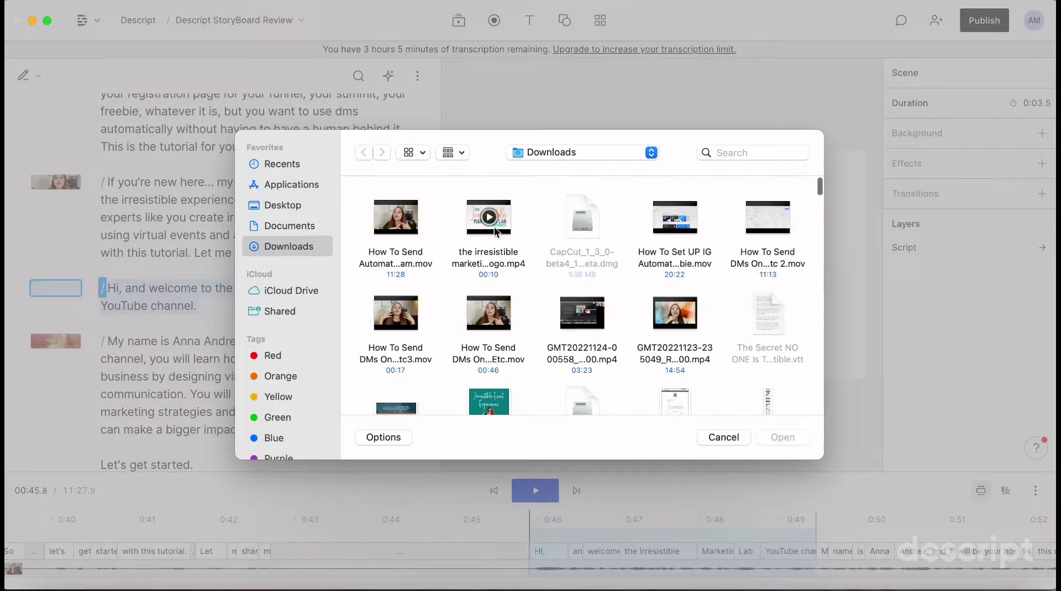
pyautogui.click(502, 223)
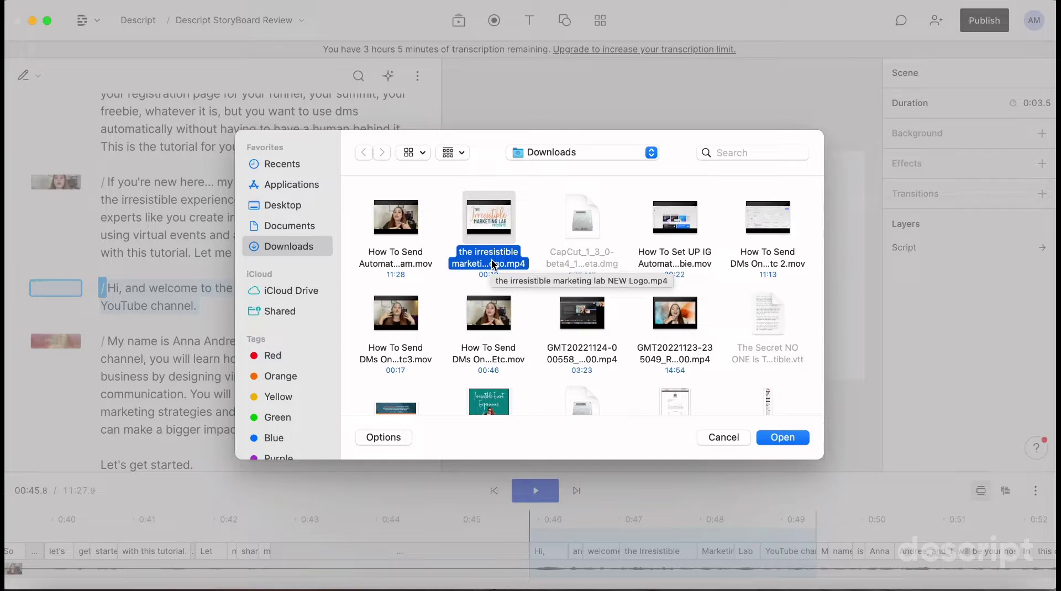
pyautogui.click(790, 440)
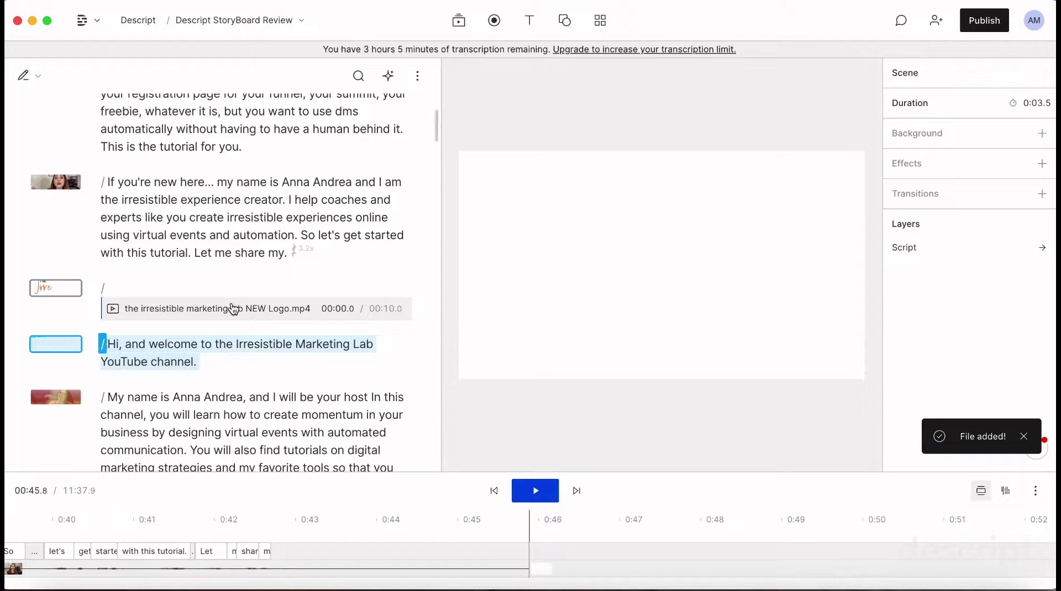
# - Remove the scene break directly above the inserted logo video
pyautogui.moveTo(103, 287)
pyautogui.mouseDown()
pyautogui.moveTo(69, 327)
pyautogui.moveTo(65, 351)
pyautogui.mouseUp()
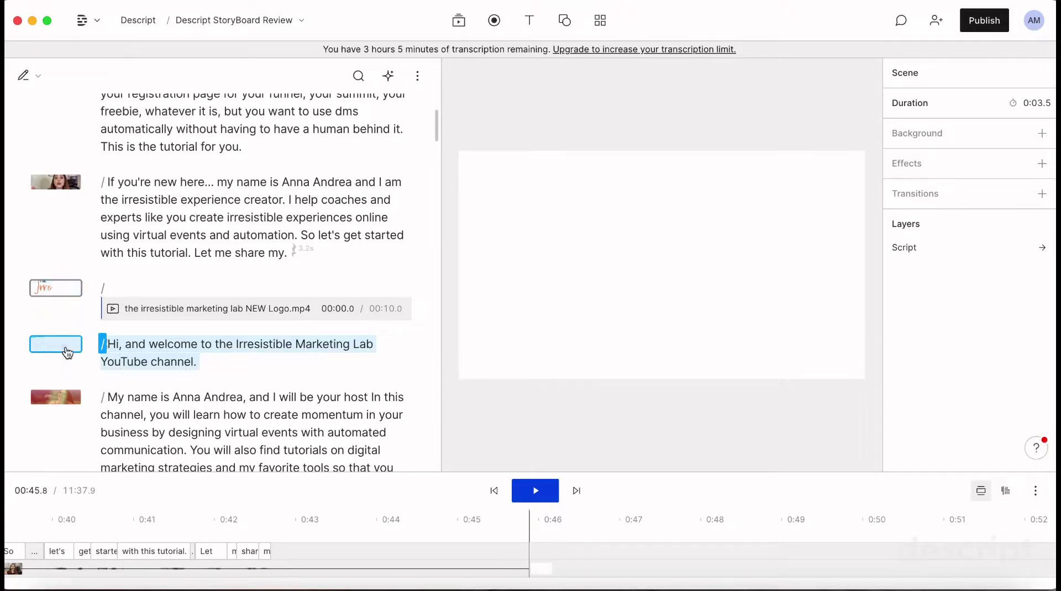
pyautogui.moveTo(60, 298); pyautogui.dragTo(55, 347)
pyautogui.click(102, 286)
pyautogui.press('BackSpace')
# - Try to delete the scene that starts at "Hi, and welcome to the Irresistible Marketing Lab"
pyautogui.click(71, 334)
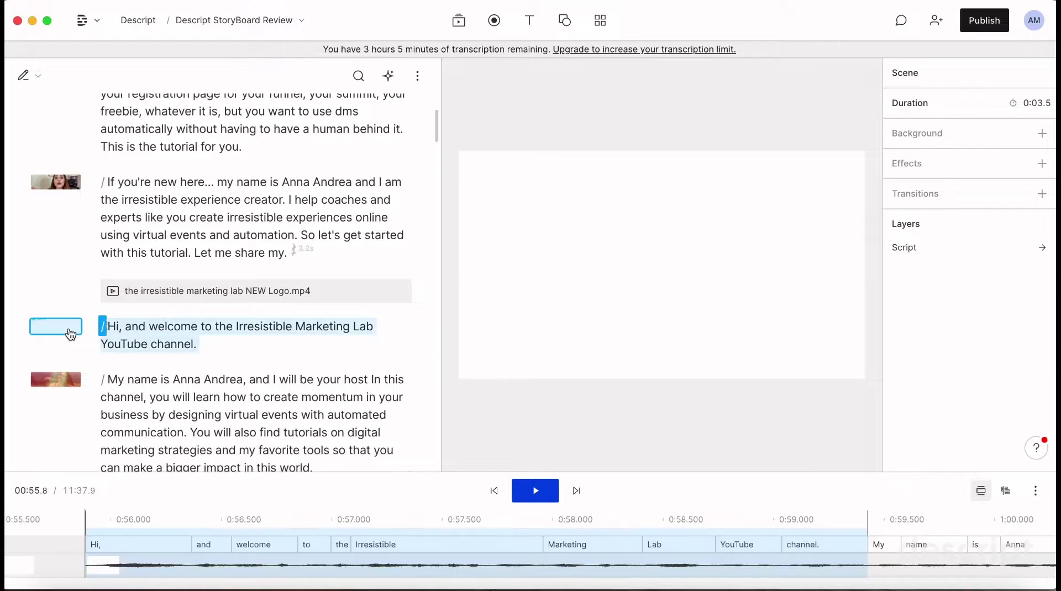
pyautogui.rightClick(71, 334)
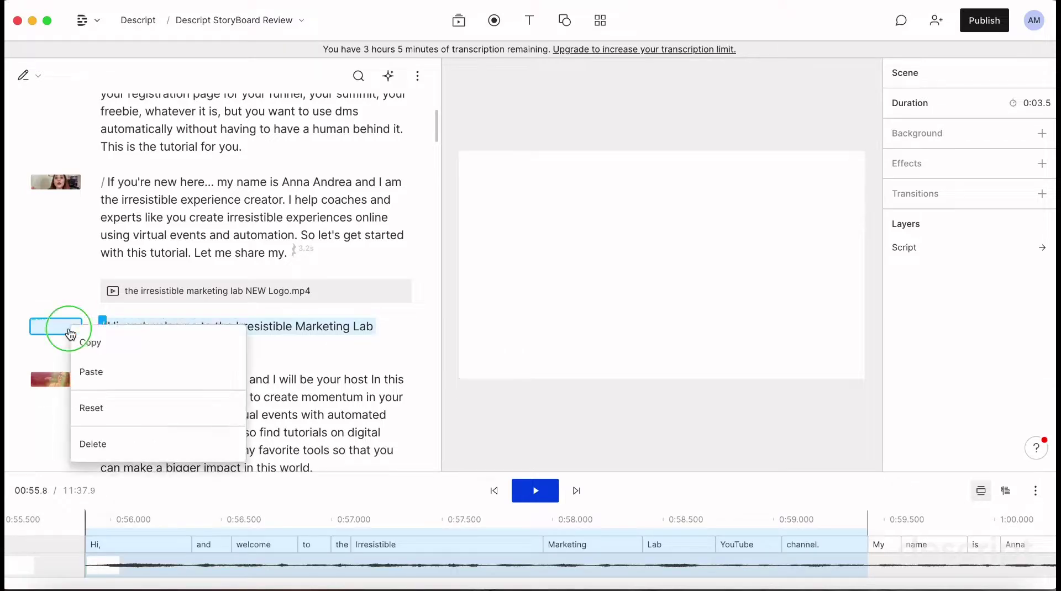
pyautogui.click(90, 442)
# - Enlarge the timeline area to give its tracks more height
pyautogui.moveTo(522, 472); pyautogui.dragTo(547, 326)
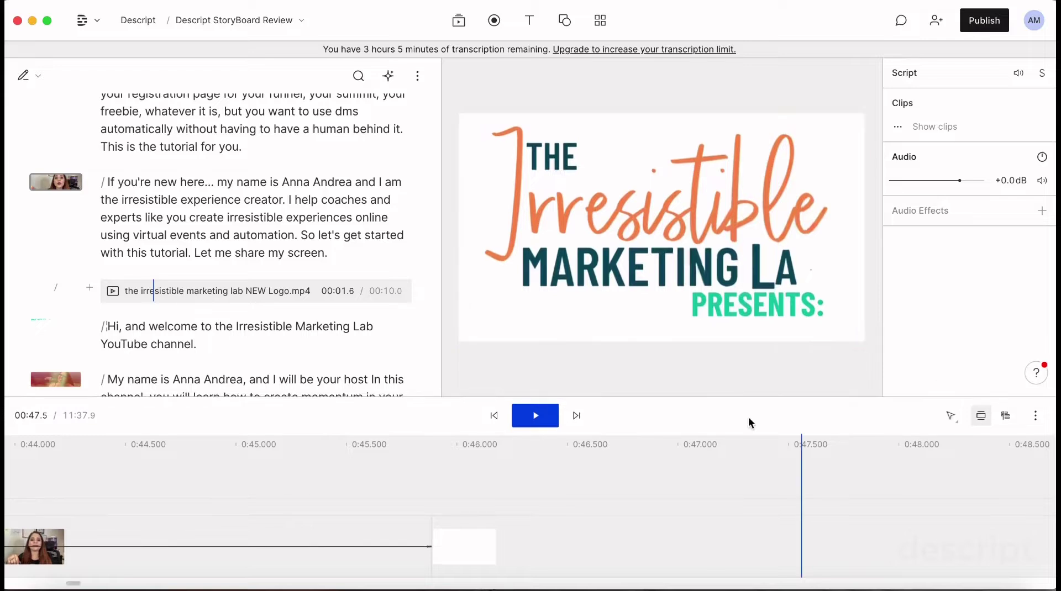
# - Remove the inserted "the irresistible marketing lab NEW Logo.mp4" clip from the script above the "Hi, and welcome" sentence
pyautogui.click(284, 296)
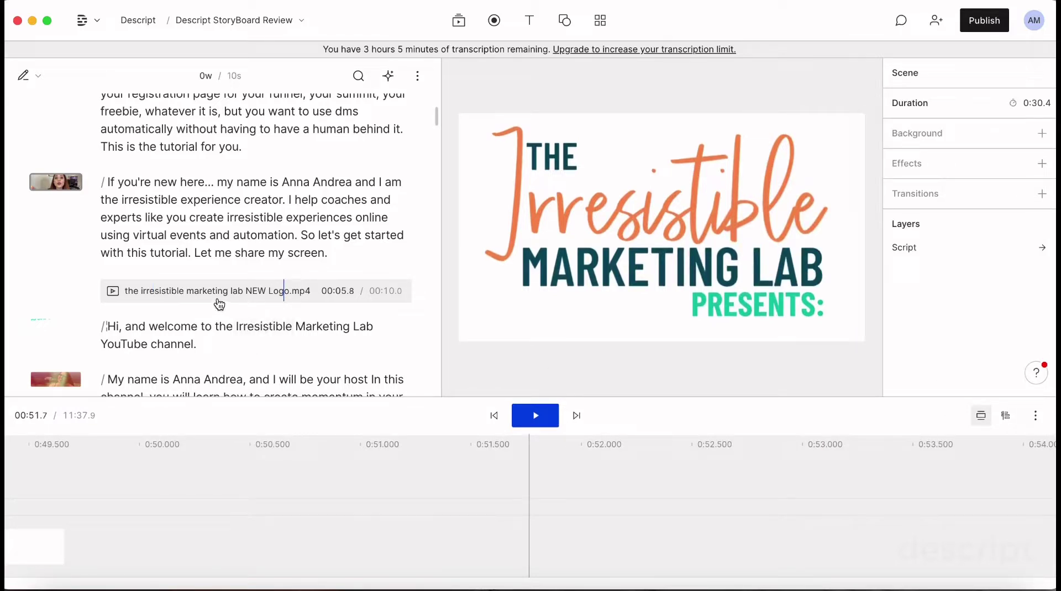
pyautogui.click(330, 297)
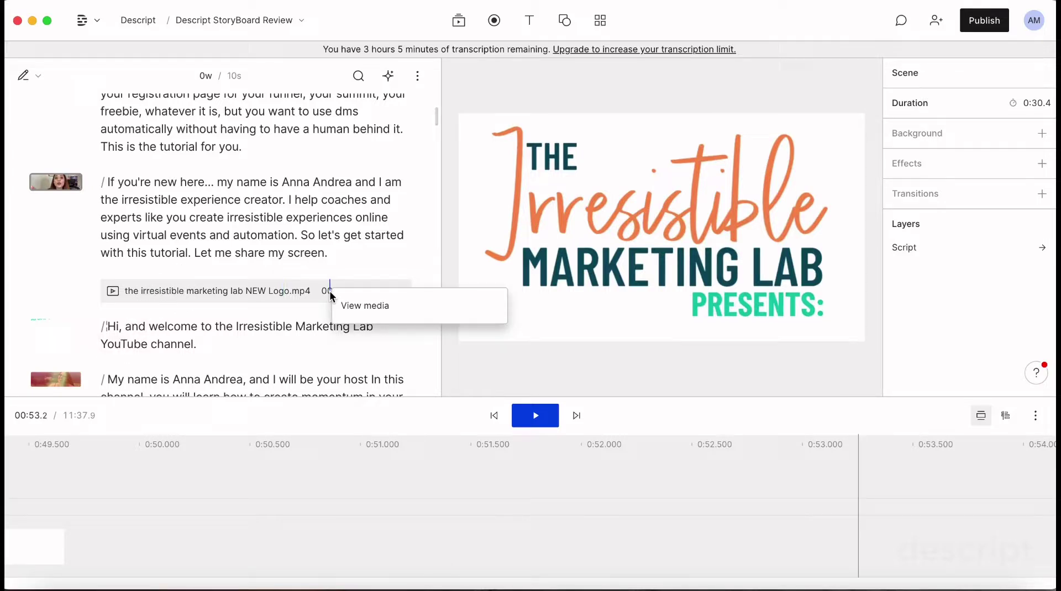
pyautogui.click(357, 307)
pyautogui.click(597, 393)
pyautogui.moveTo(533, 475); pyautogui.dragTo(1032, 470)
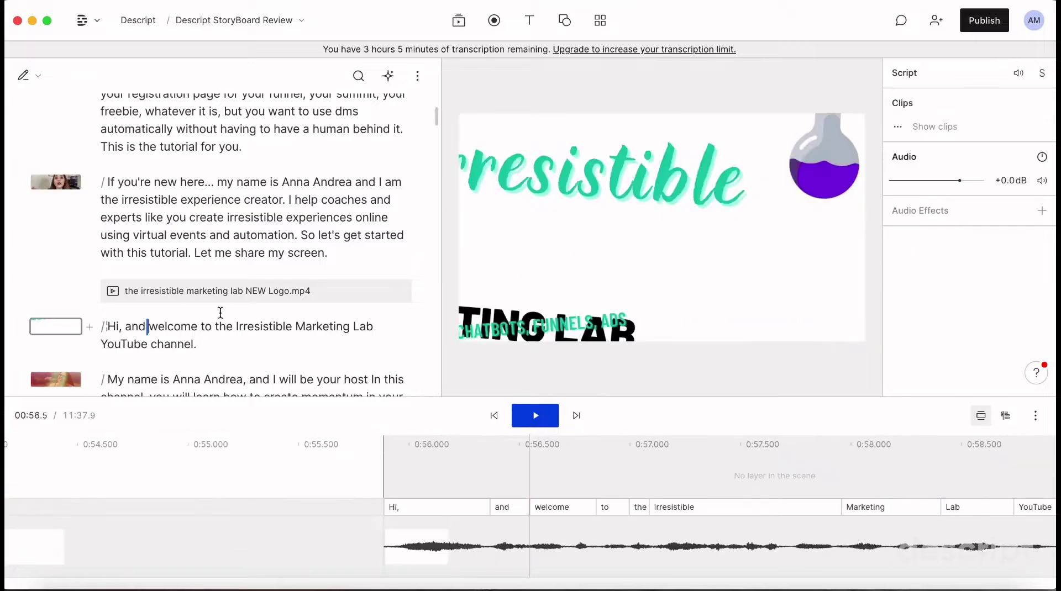
pyautogui.click(296, 301)
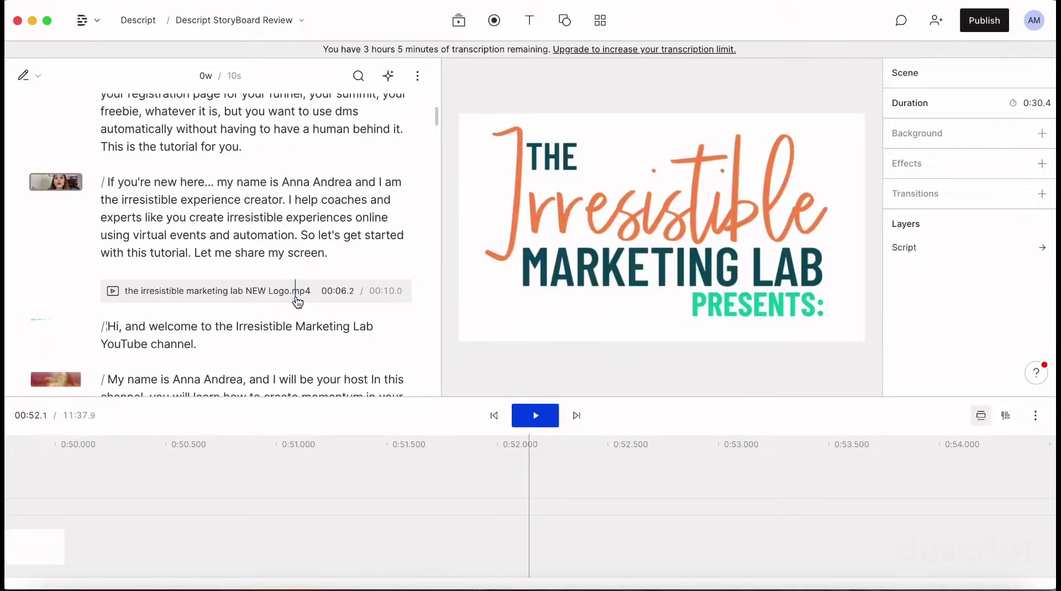
# - Insert the file "the irresistible marketing lab NEW Logo (1).mp4" from Downloads as a layer over the "Hi, and welcome" sentence
pyautogui.click(335, 255)
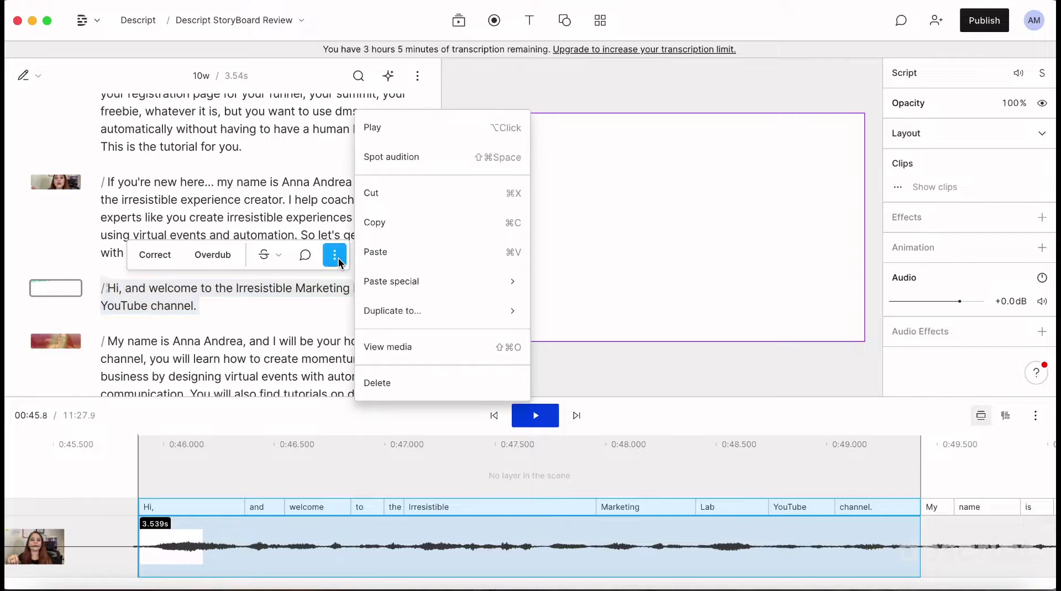
pyautogui.click(535, 272)
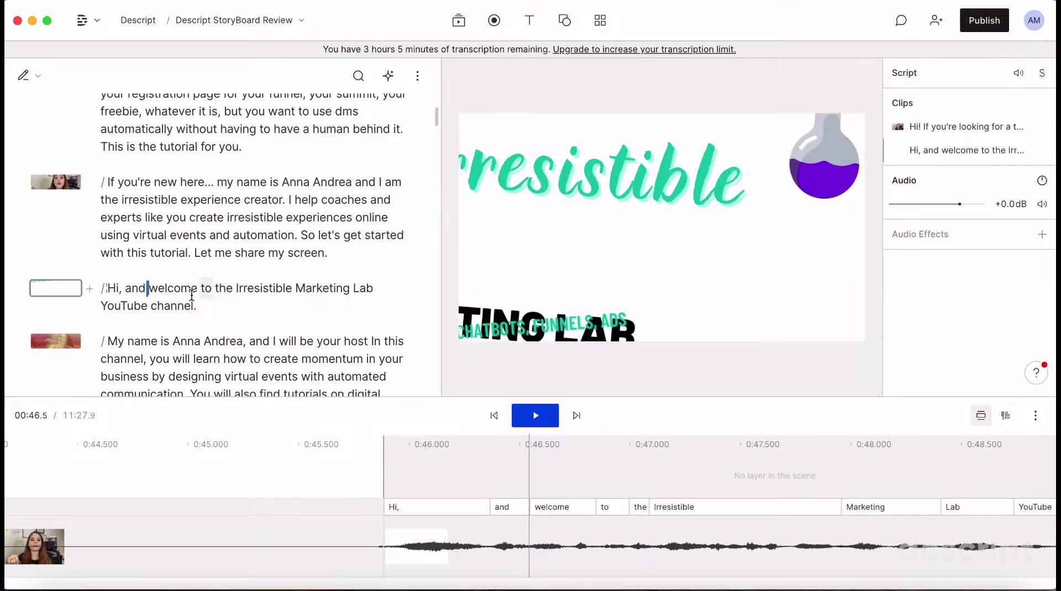
pyautogui.moveTo(199, 305); pyautogui.dragTo(90, 287)
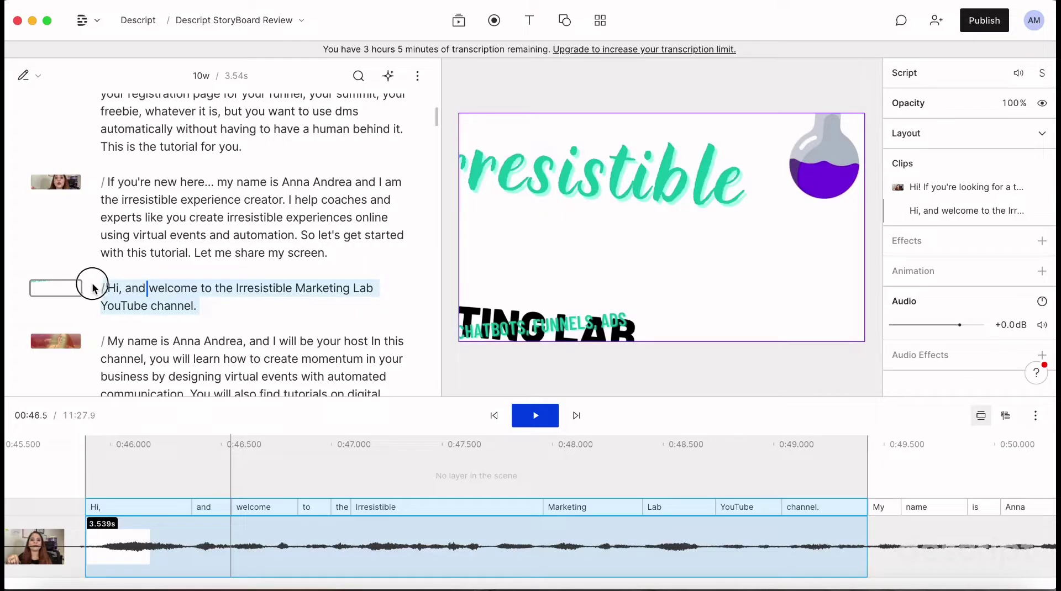
pyautogui.rightClick(123, 290)
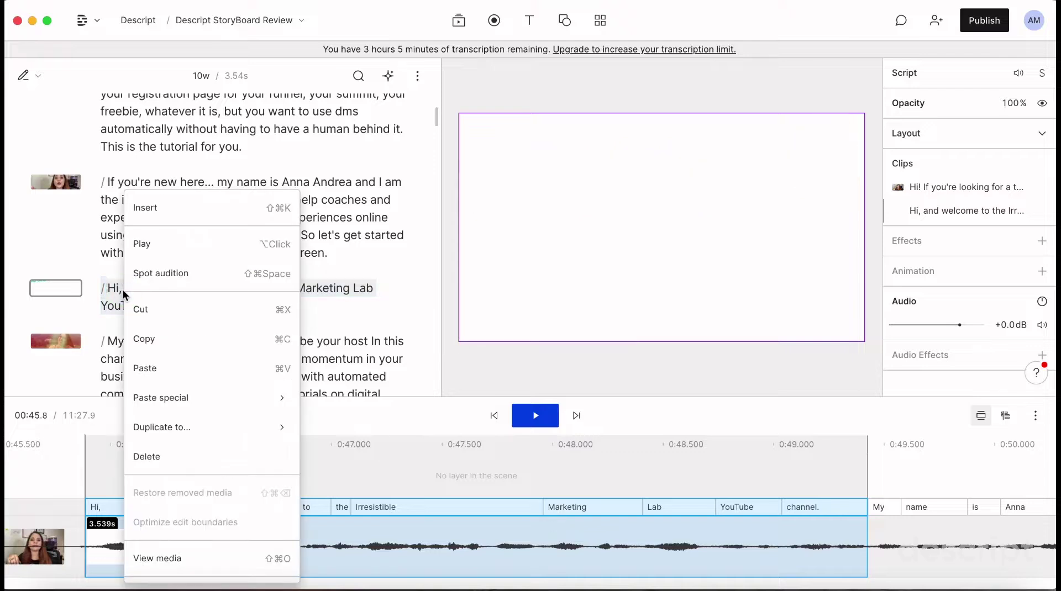
pyautogui.click(176, 211)
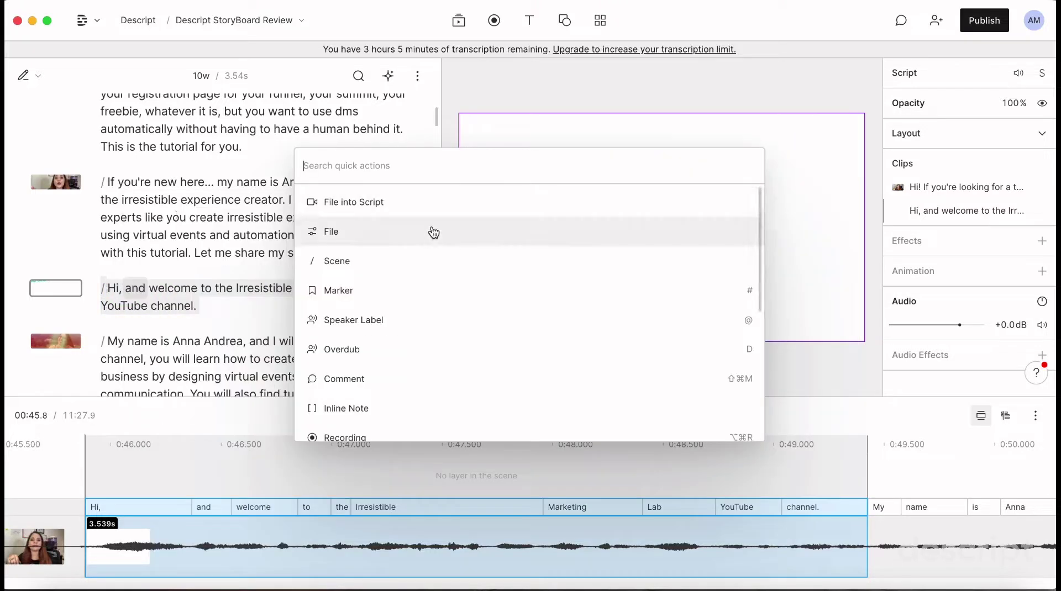
pyautogui.click(368, 229)
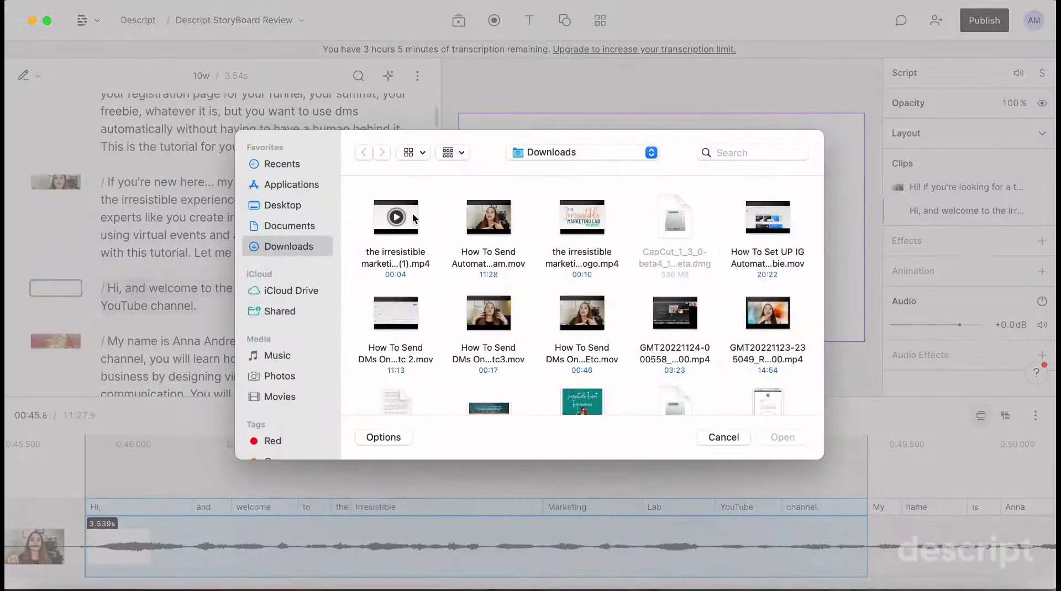
pyautogui.click(414, 217)
pyautogui.click(795, 440)
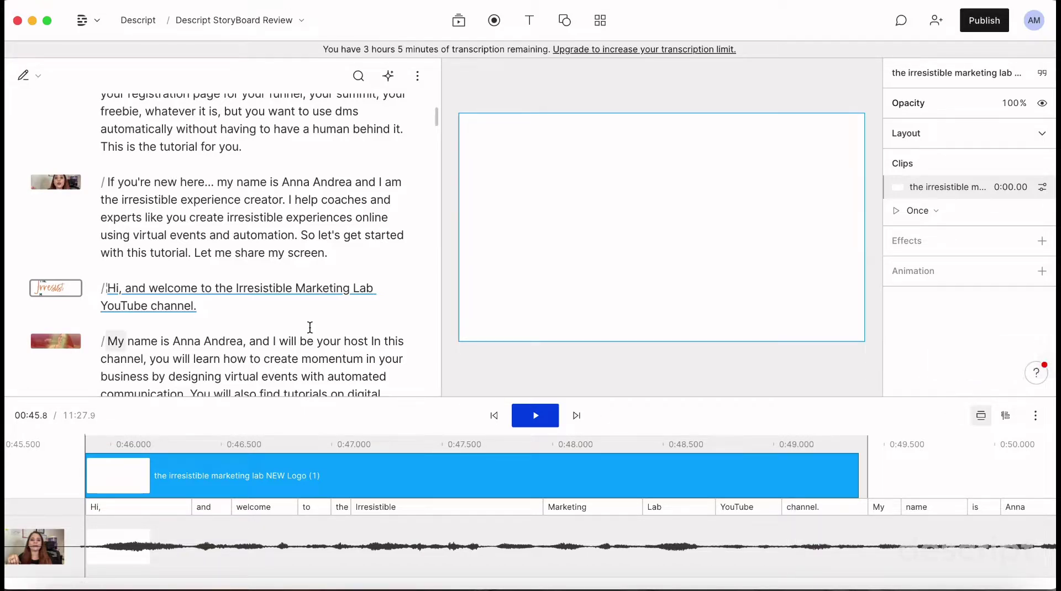
# - Play back the "Hi, and welcome" scene with the new logo layer and check how it leads into the following scene
pyautogui.press('space')
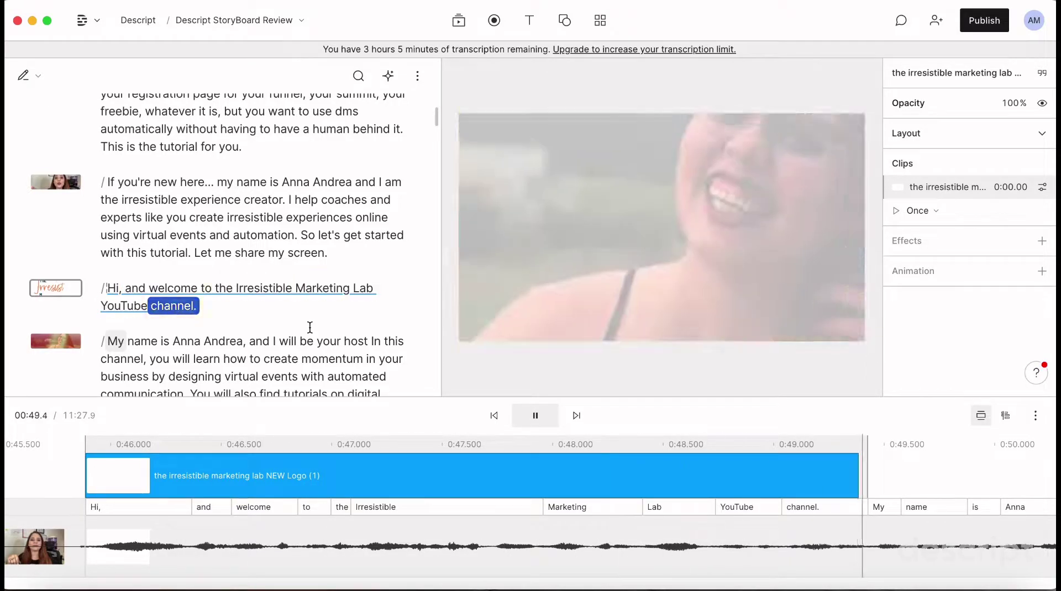
pyautogui.click(262, 358)
pyautogui.scroll(-5, 389, 463)
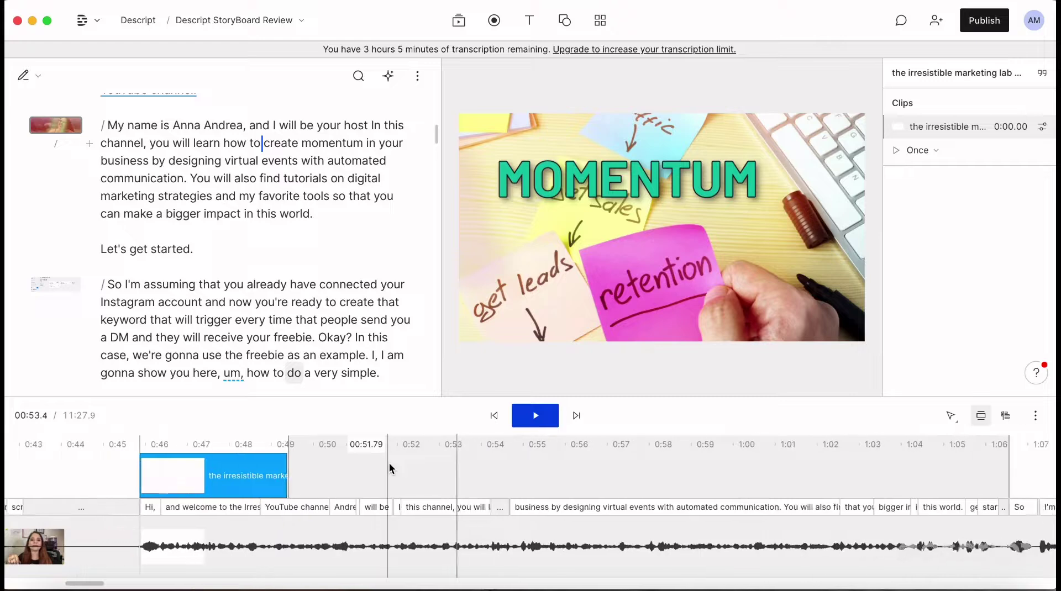
# - Change the full stop after "Let's get started" in the script to an exclamation mark
pyautogui.click(107, 284)
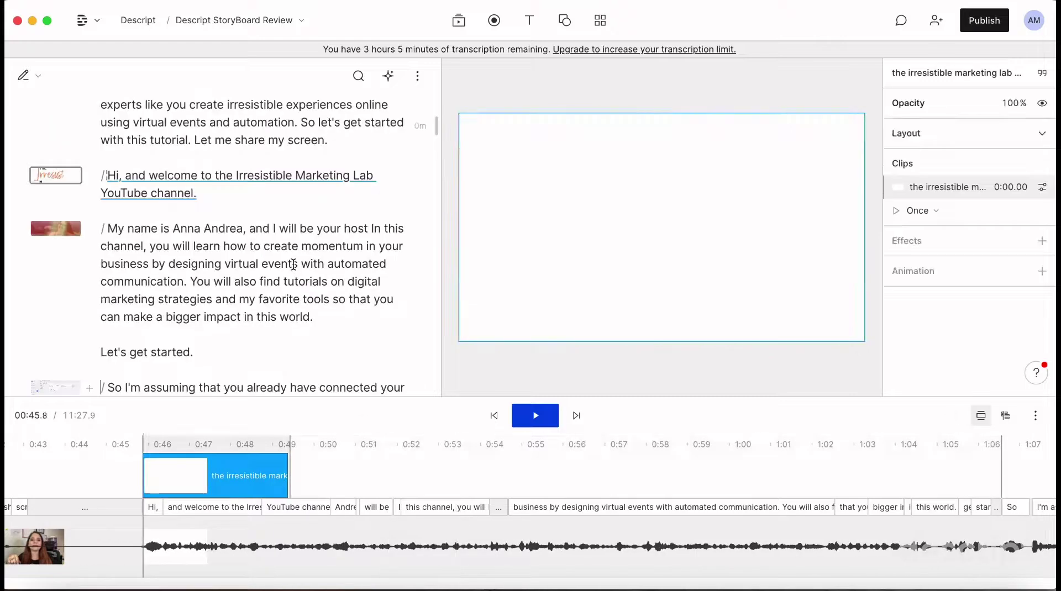
pyautogui.click(193, 352)
pyautogui.press('BackSpace')
pyautogui.write('!')
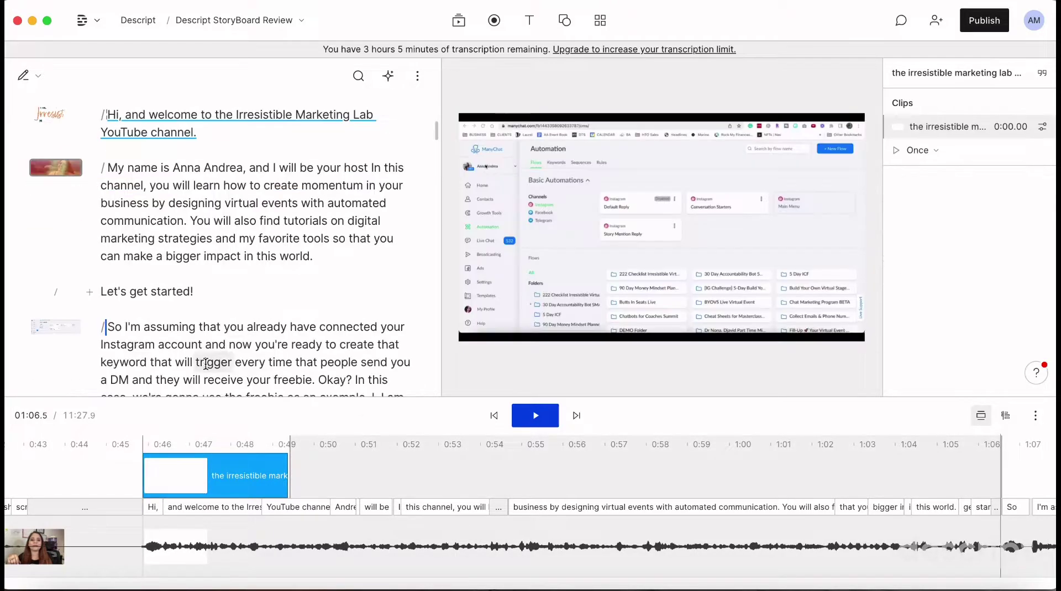
# - Split the scene that starts at "So I'm assuming" by adding a scene break before "now you're ready"
pyautogui.scroll(-4, 228, 347)
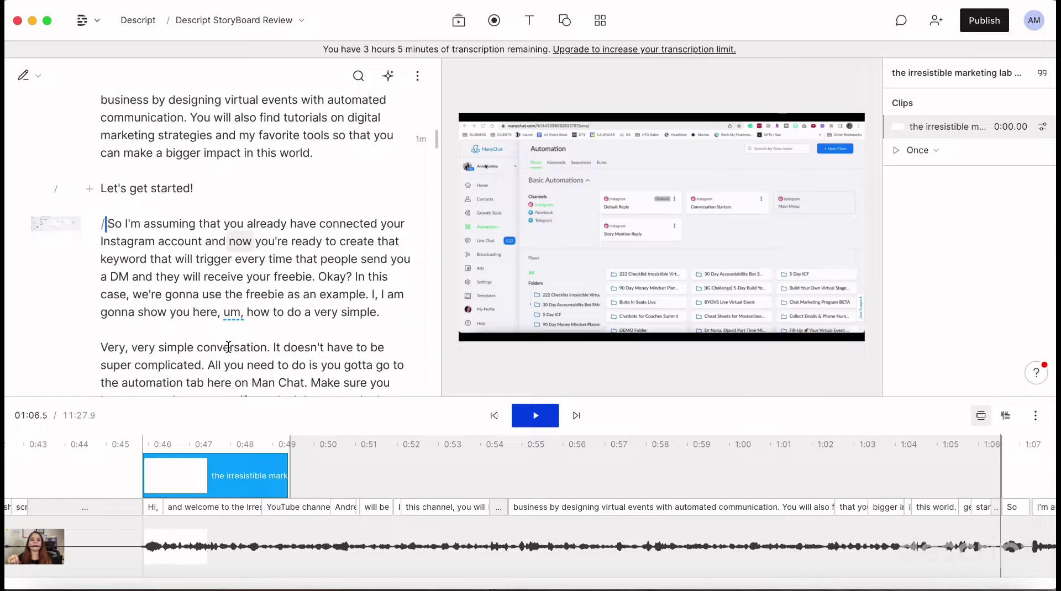
pyautogui.click(210, 242)
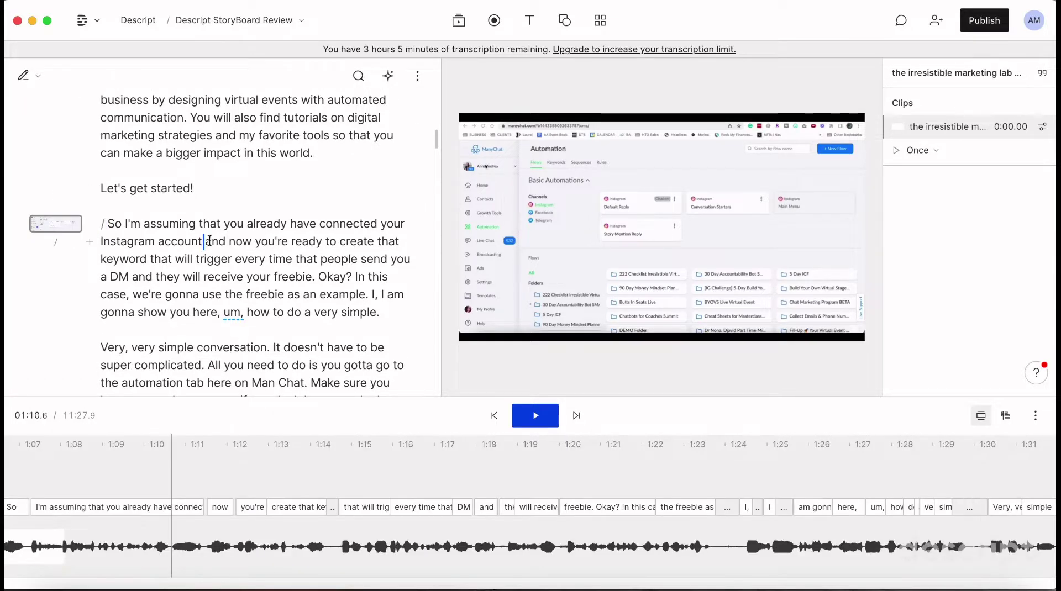
pyautogui.write('/')
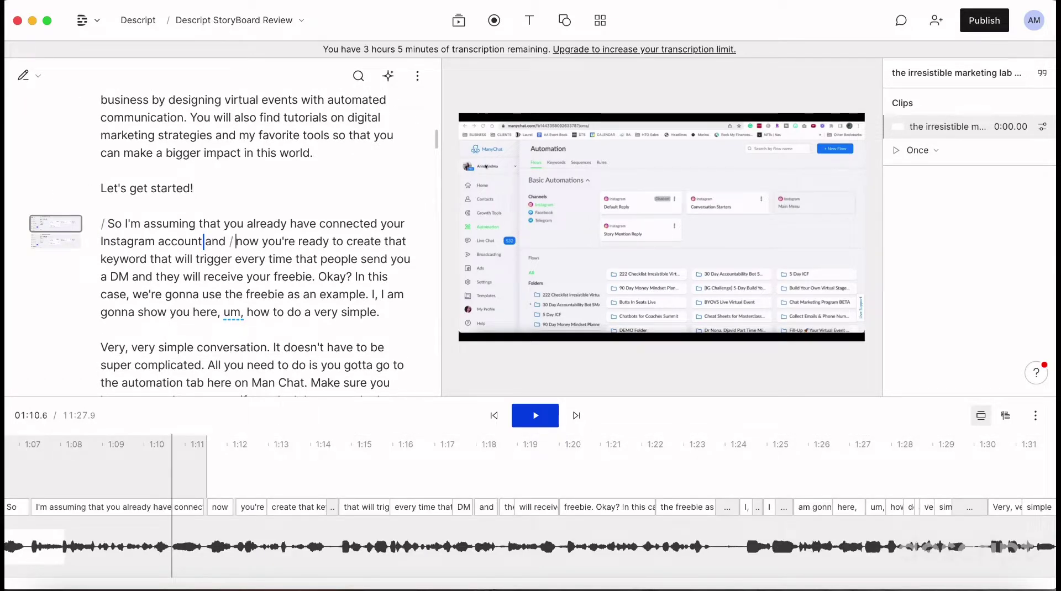
# - Switch to Finder and browse the Downloads folder for background media
pyautogui.click(51, 589)
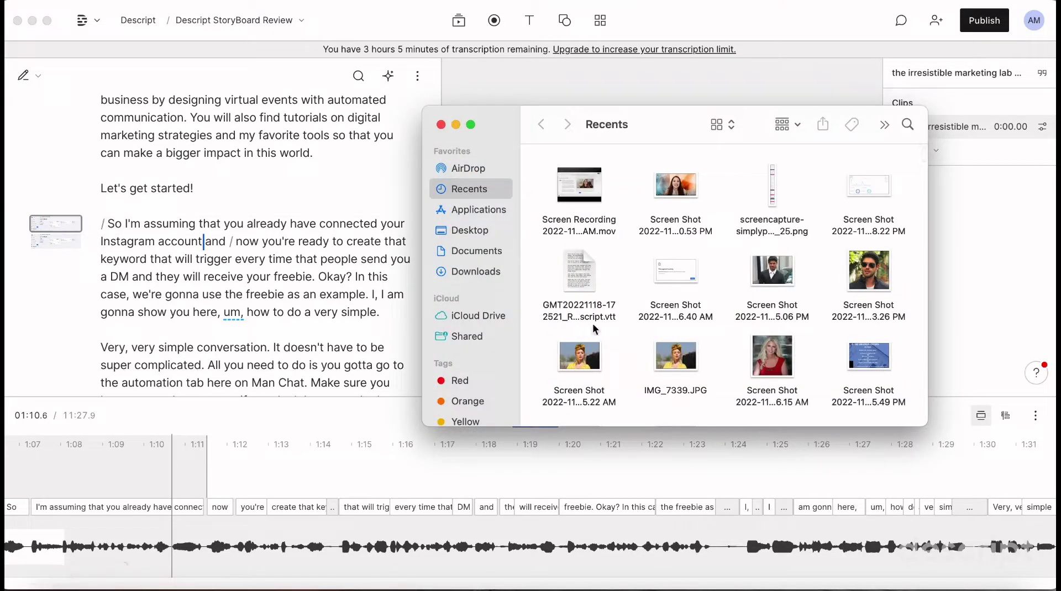
pyautogui.click(477, 272)
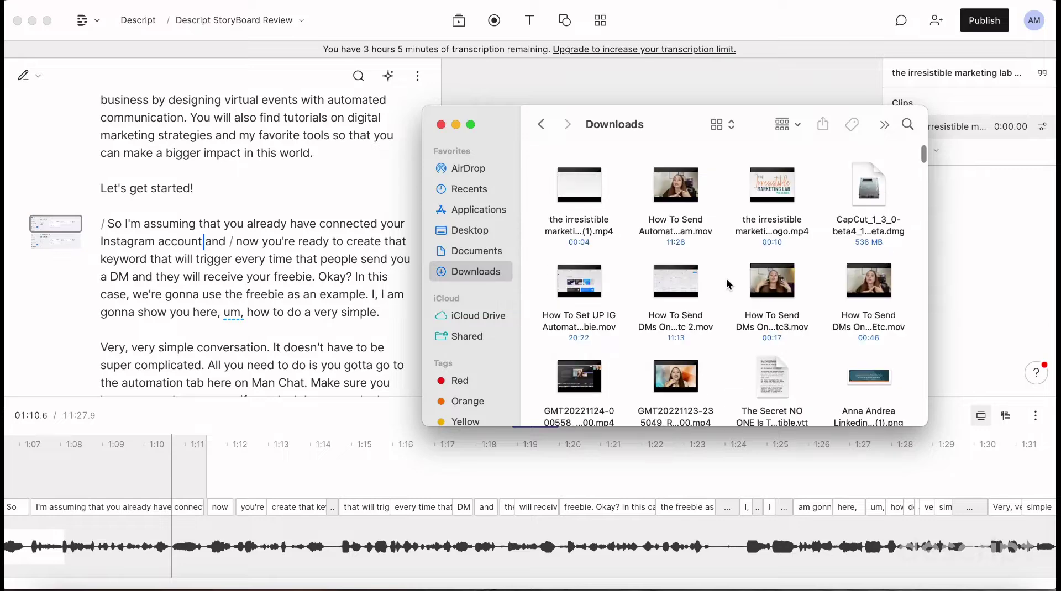
pyautogui.scroll(-5, 729, 284)
# - Return to Descript and add a scene break before "Okay? In this case" in the script
pyautogui.click(362, 225)
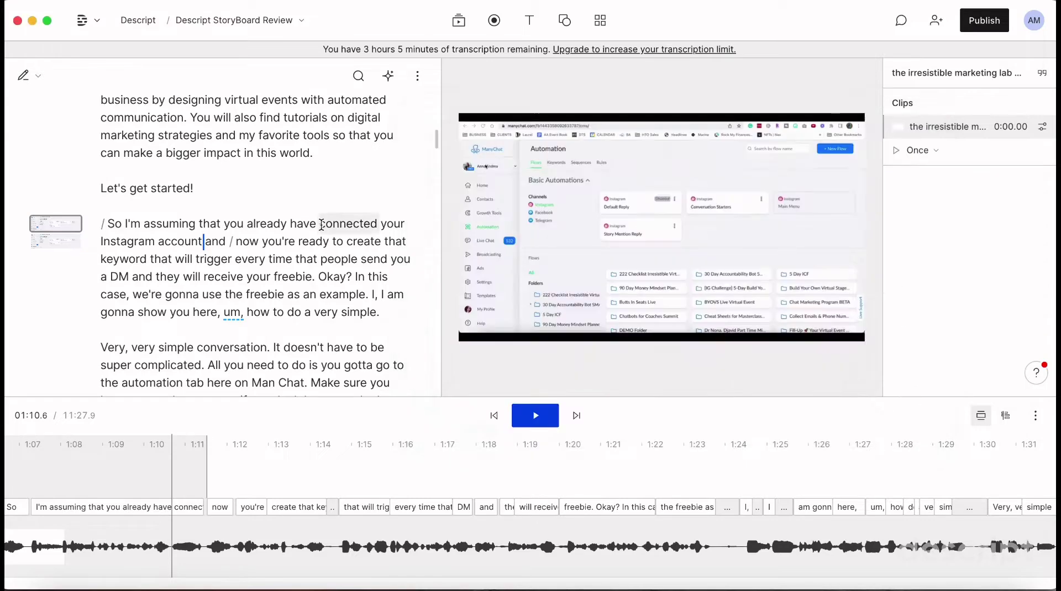
pyautogui.click(319, 276)
pyautogui.write('/')
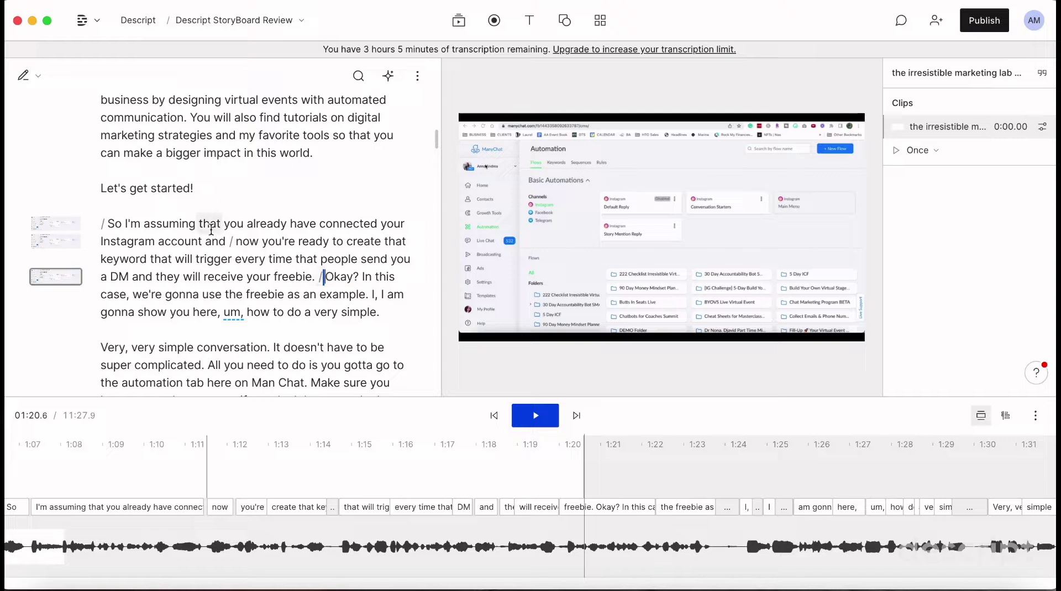
# - Add "instagram logo background.png" from the Downloads folder in Finder to the scene that starts at "So I'm assuming"
pyautogui.press('super+Tab')
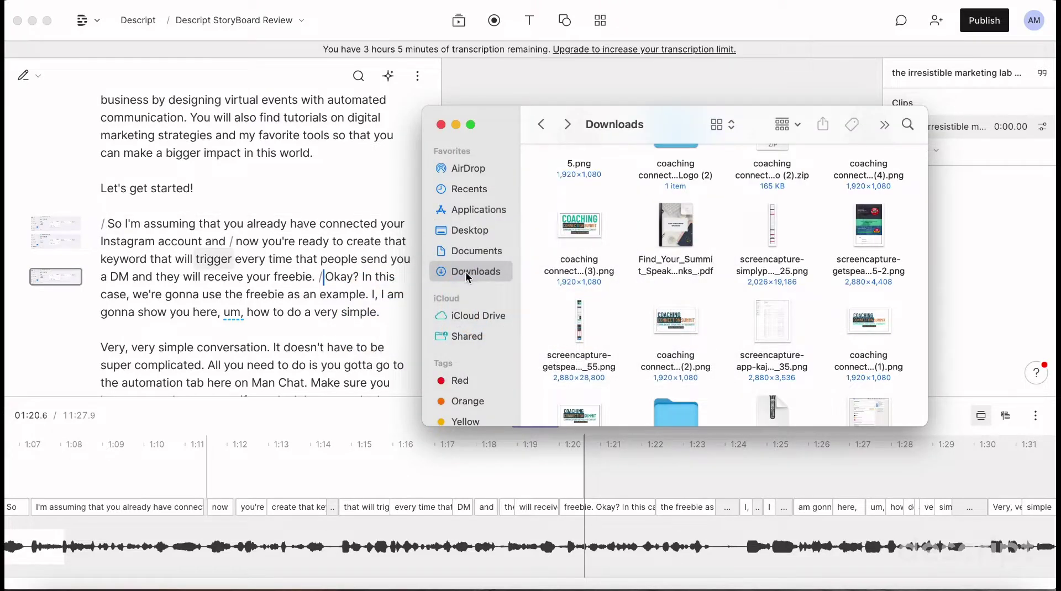
pyautogui.scroll(10, 627, 239)
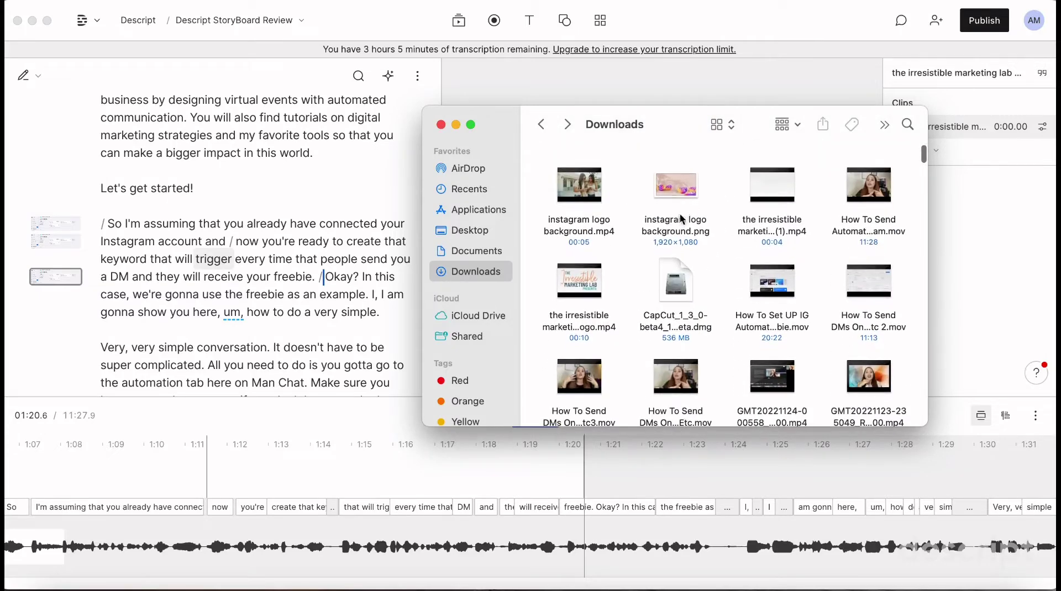
pyautogui.moveTo(682, 201); pyautogui.dragTo(53, 229)
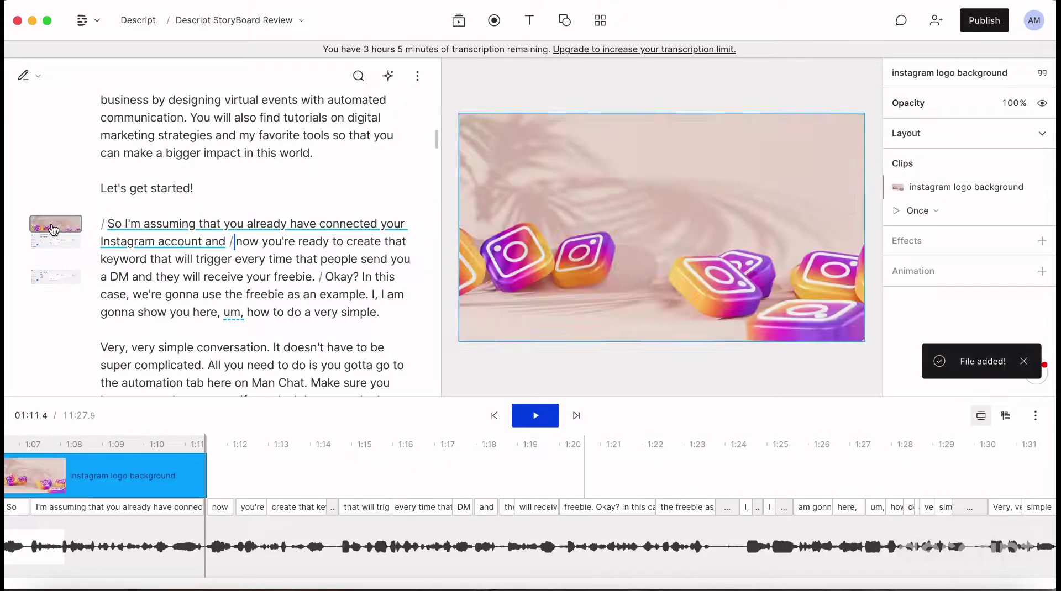
# - Add "instagram logo background.mp4" from Downloads to the scene that starts at "now you're ready", and close the Finder window
pyautogui.press('super+Tab')
pyautogui.moveTo(579, 185); pyautogui.dragTo(63, 243)
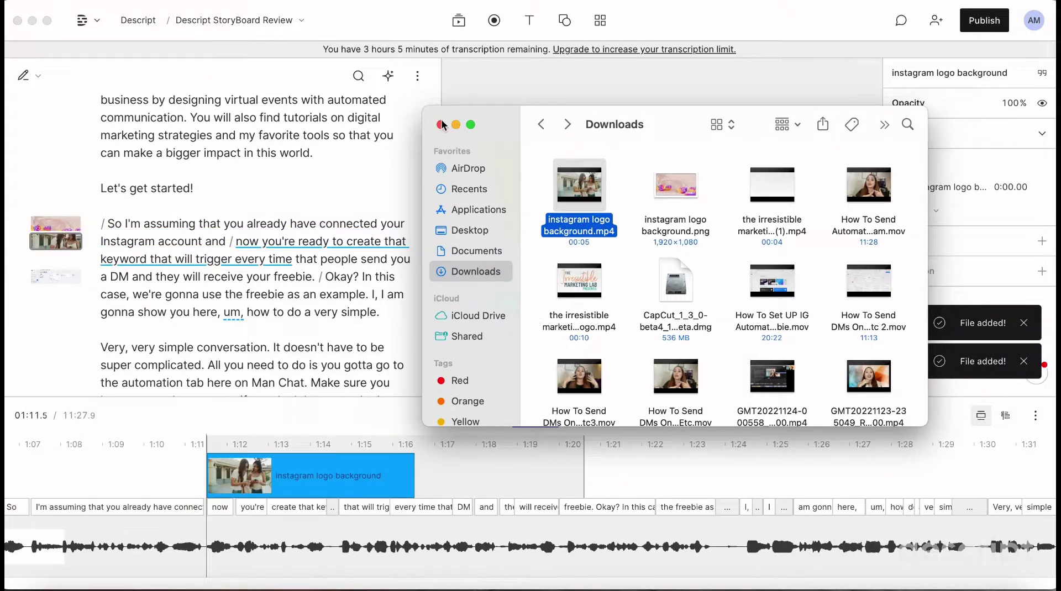
pyautogui.click(441, 124)
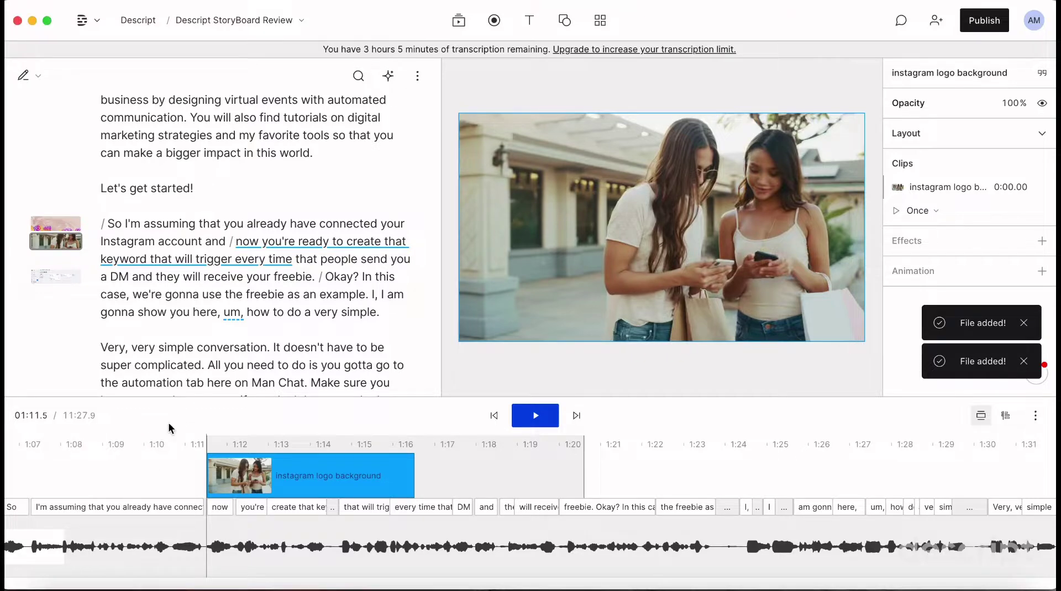
# - Play back the transition from the Instagram logo image scene to the background video scene and recheck the image scene
pyautogui.click(115, 466)
pyautogui.press('space')
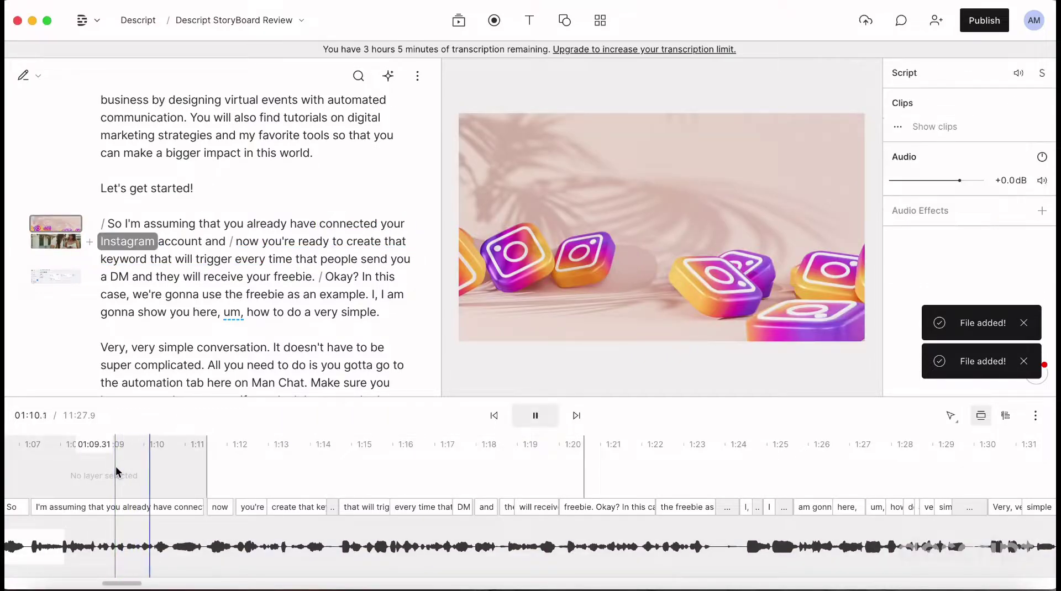
pyautogui.click(352, 442)
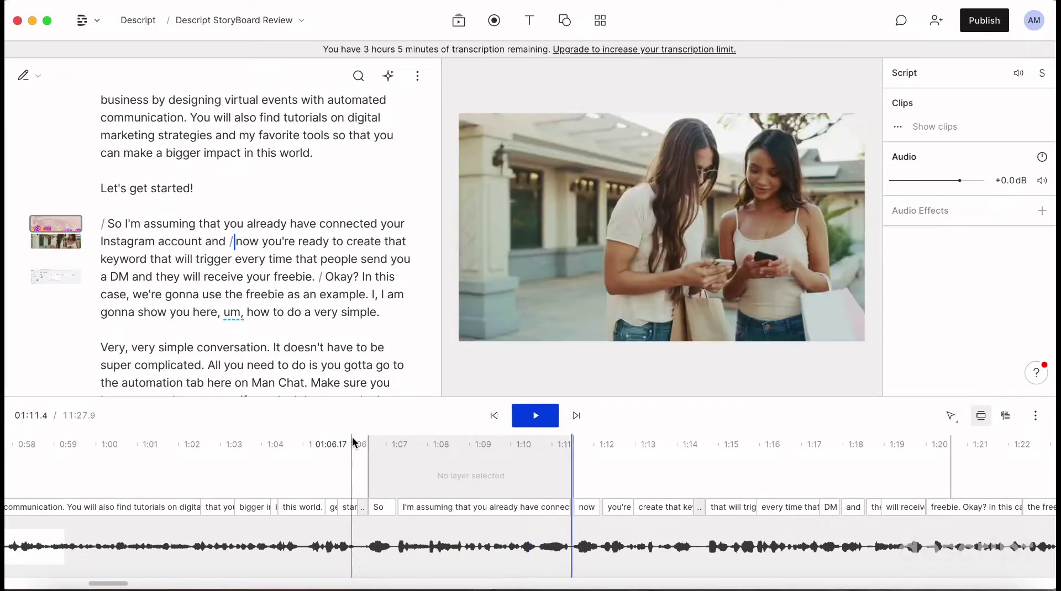
pyautogui.click(409, 465)
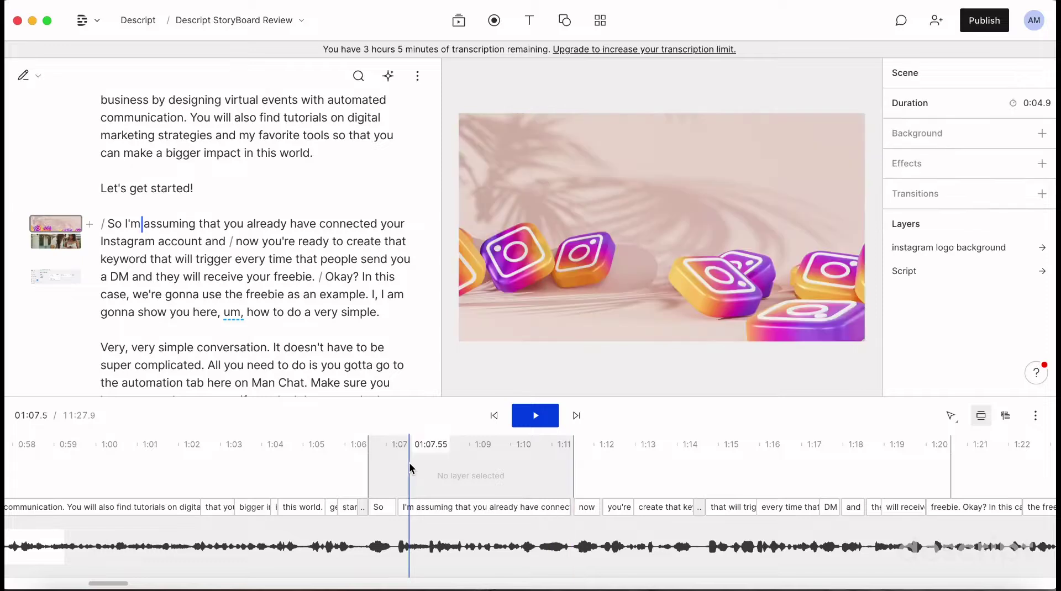
# - Split the Instagram logo image scene by adding a scene break between "connected" and "your Instagram account"
pyautogui.click(174, 258)
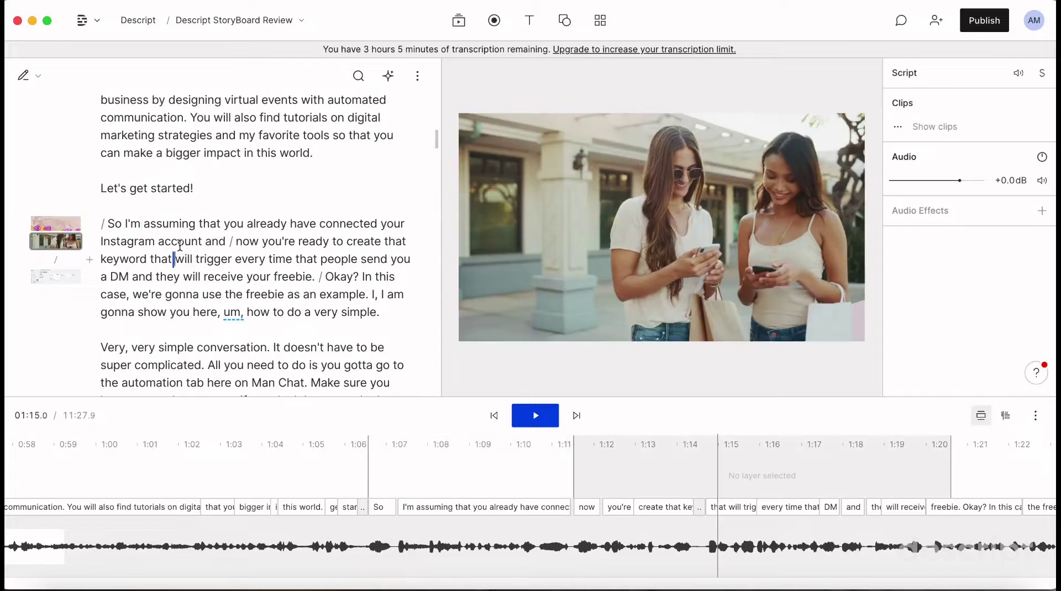
pyautogui.click(377, 224)
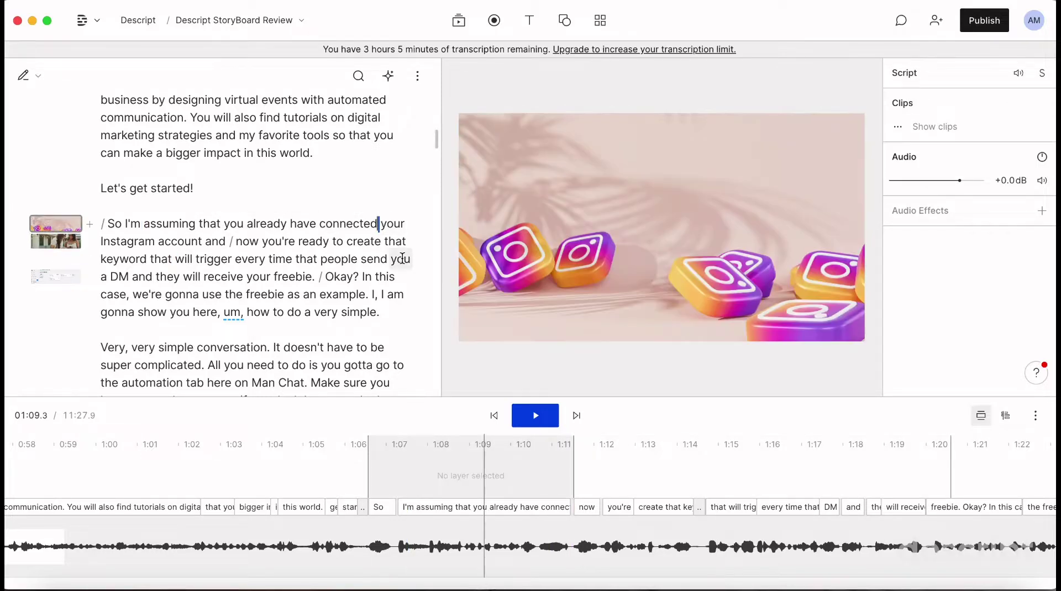
pyautogui.write('/')
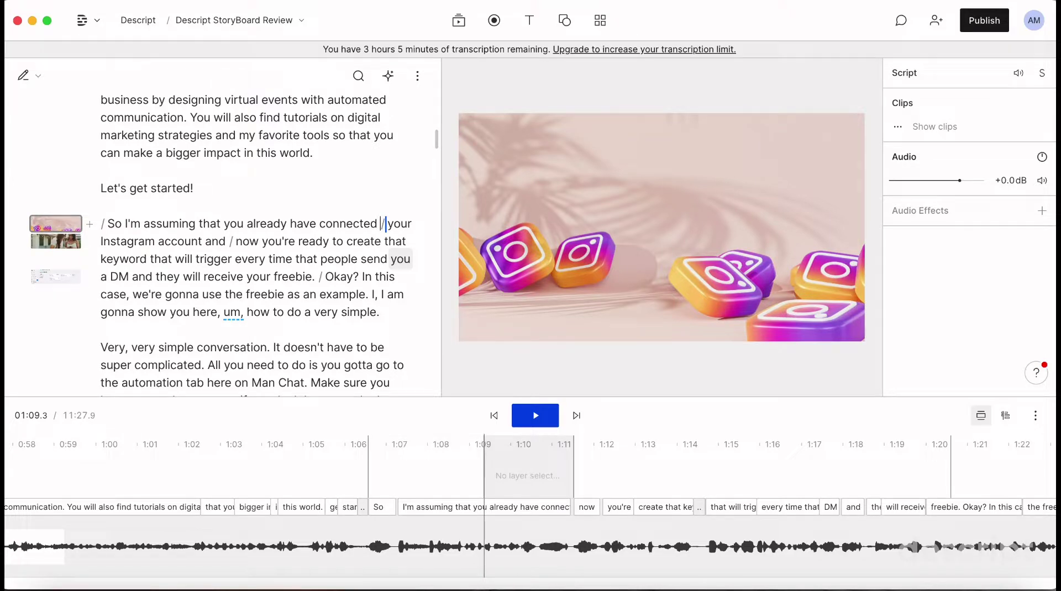
# - Delete the scene that starts at "So I'm assuming" and undo the deletion
pyautogui.click(76, 232)
pyautogui.press('BackSpace')
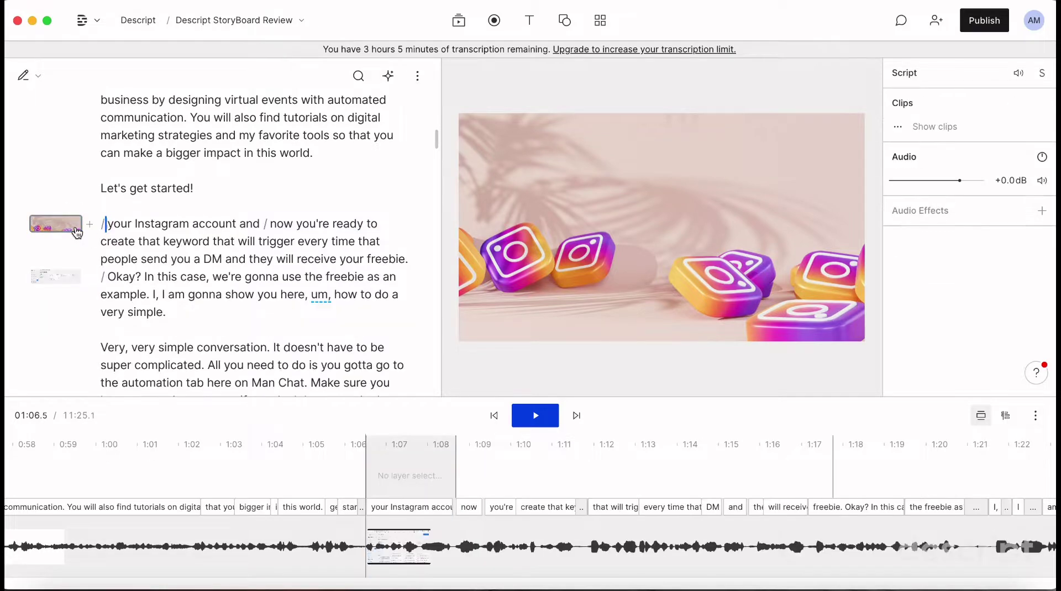
pyautogui.press('super+z')
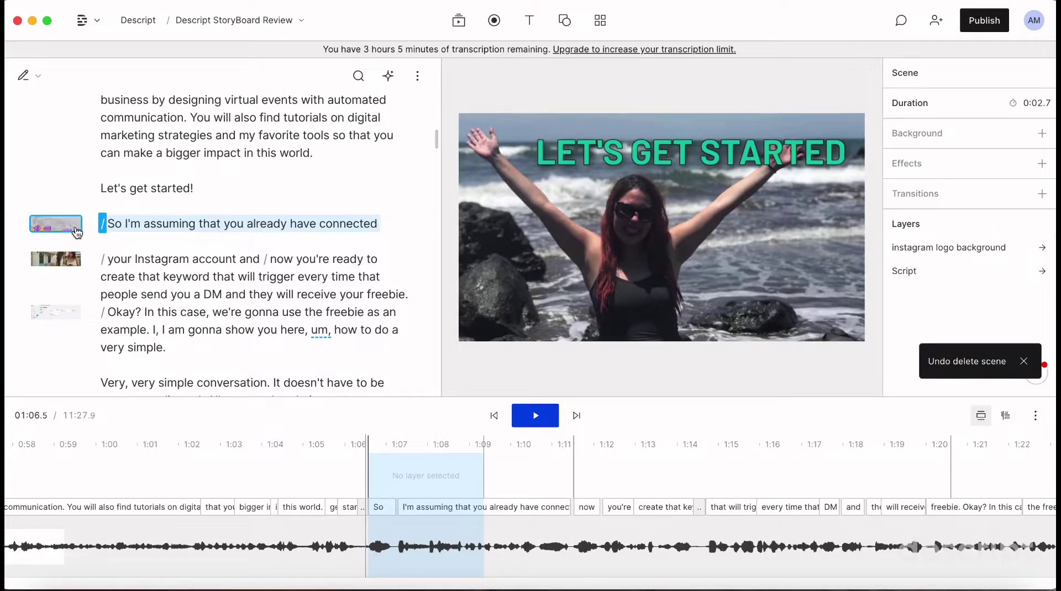
# - Undo the paragraph break and the earlier scene edits around "So I'm assuming that you already have connected"
pyautogui.press('super+z')
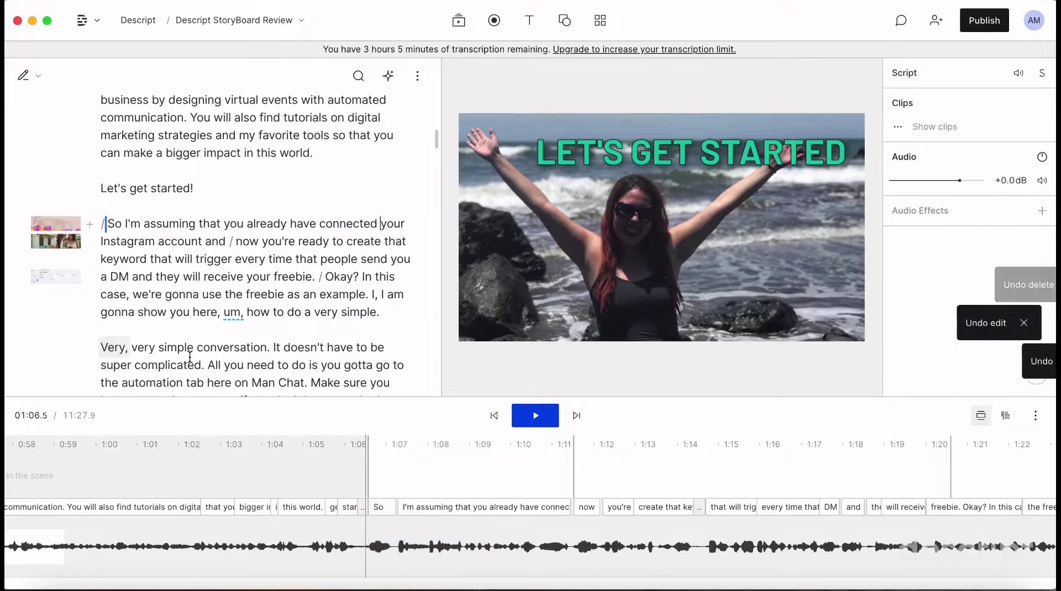
pyautogui.press('super+z')
pyautogui.press('super+z')
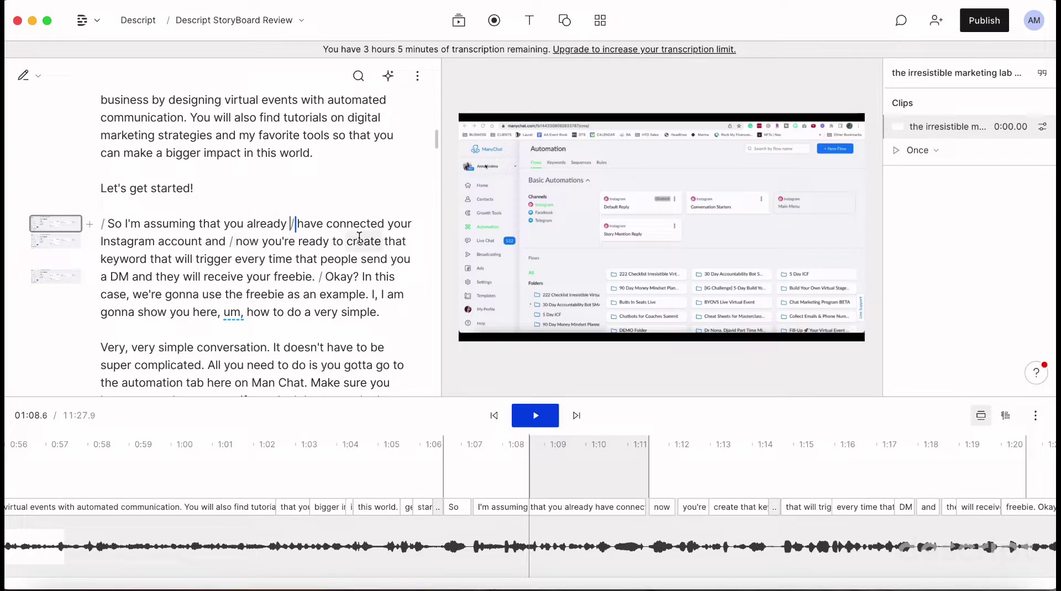
# - Add a scene break in the transcript between "trigger" and "every time that people send you a DM"
pyautogui.click(236, 260)
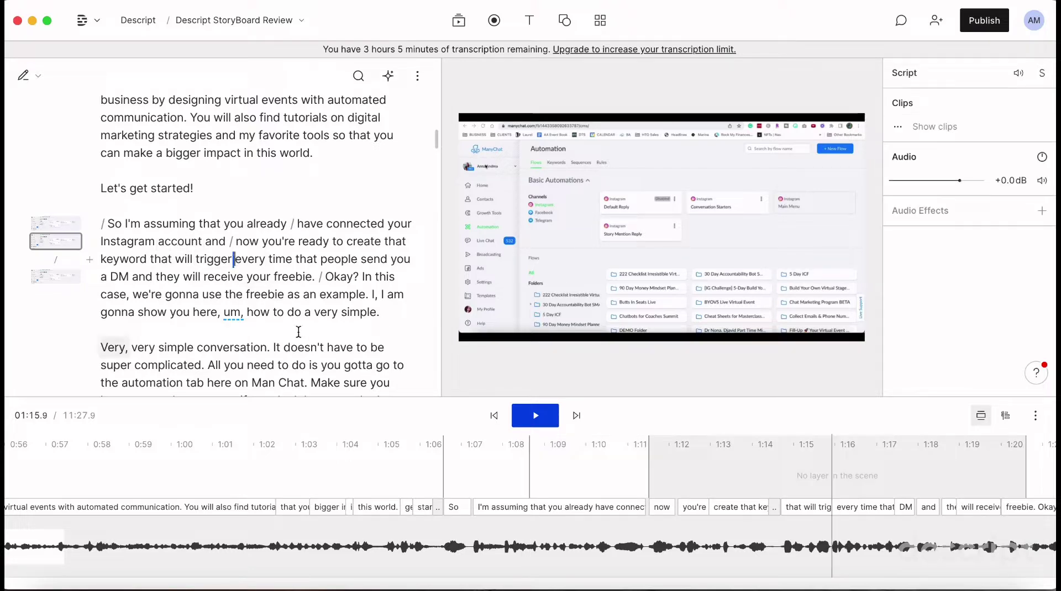
pyautogui.write('/')
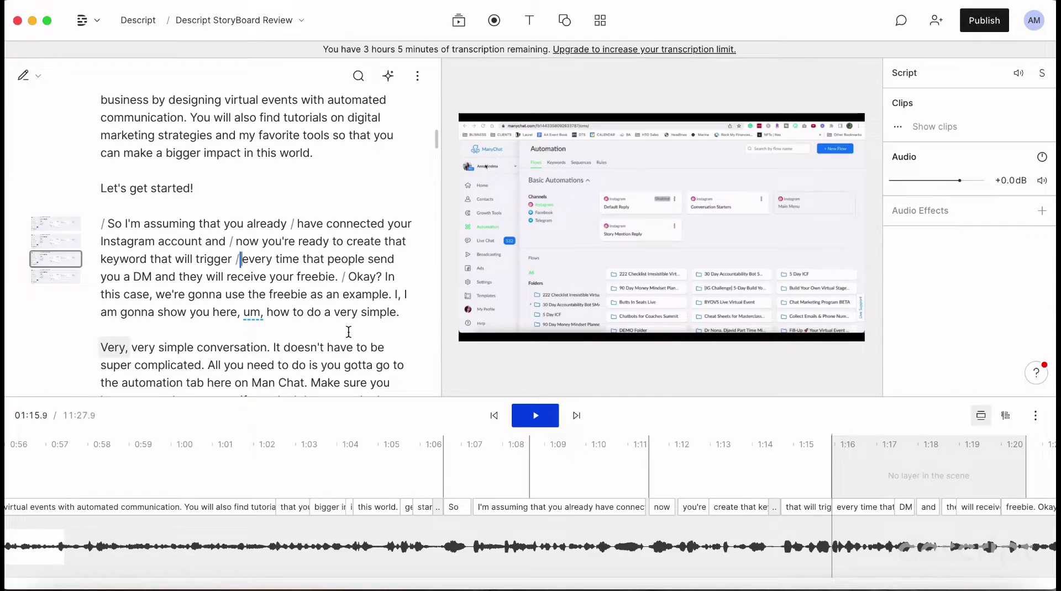
# - Switch to Finder and add "instagram logo background.png" to the scene at "have connected" and "instagram logo background.mp4" to the scene at "every time"
pyautogui.press('super+Tab')
pyautogui.press('super+Tab')
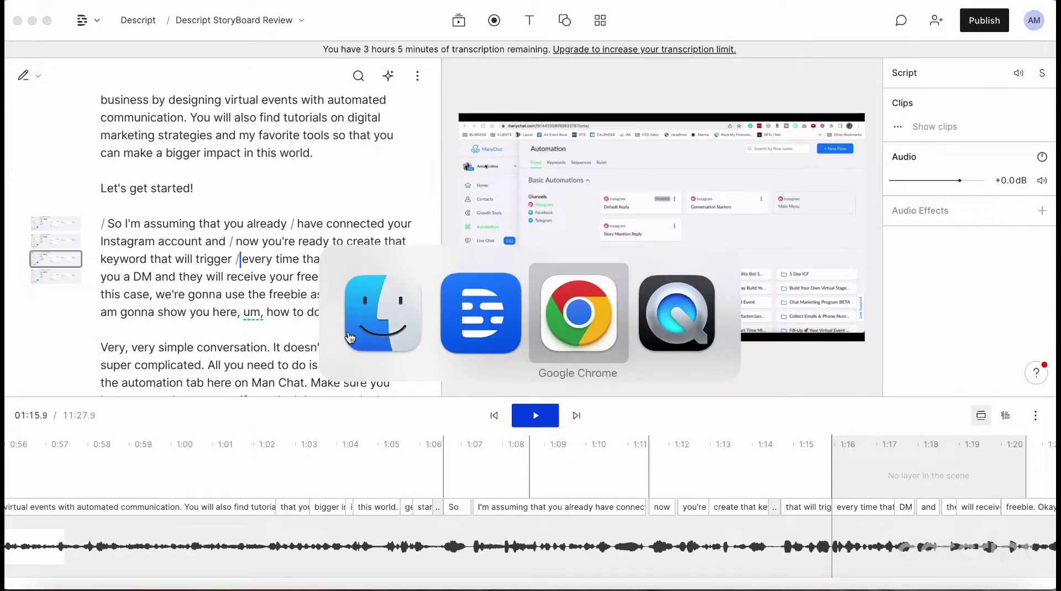
pyautogui.press('super+Tab')
pyautogui.press('super+Tab')
pyautogui.press('super+Tab')
pyautogui.press('super+Tab')
pyautogui.press('super+Tab')
pyautogui.press('super+Tab')
pyautogui.press('super+Tab')
pyautogui.press('super+Tab')
pyautogui.click(349, 338)
pyautogui.moveTo(681, 185); pyautogui.dragTo(147, 243)
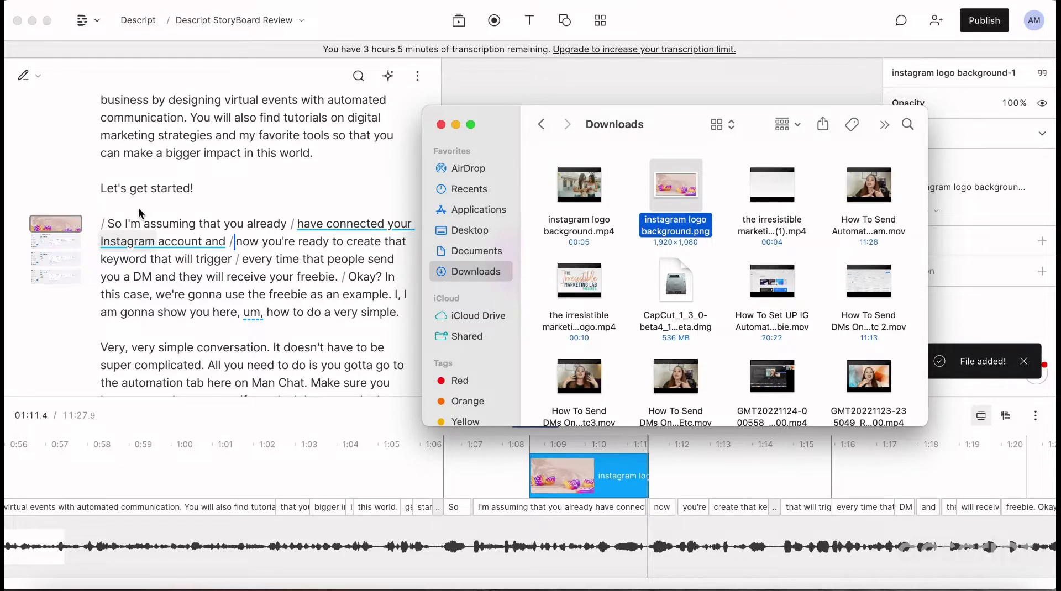
pyautogui.click(103, 223)
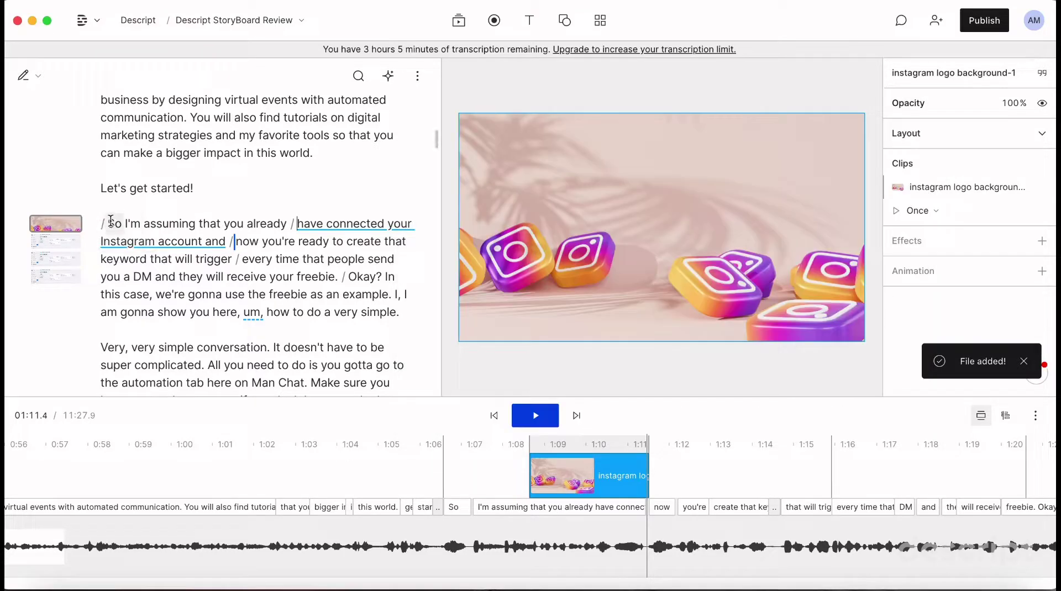
pyautogui.click(111, 221)
# - Play back the scenes with the Instagram logo image and the background video, then replay from the image scene
pyautogui.press('space')
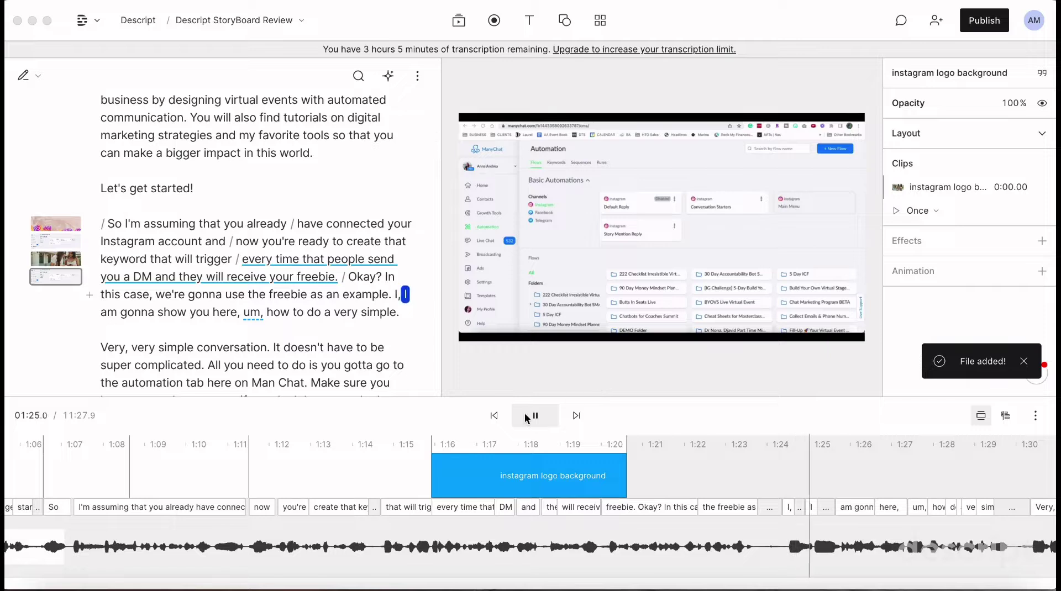
pyautogui.click(533, 416)
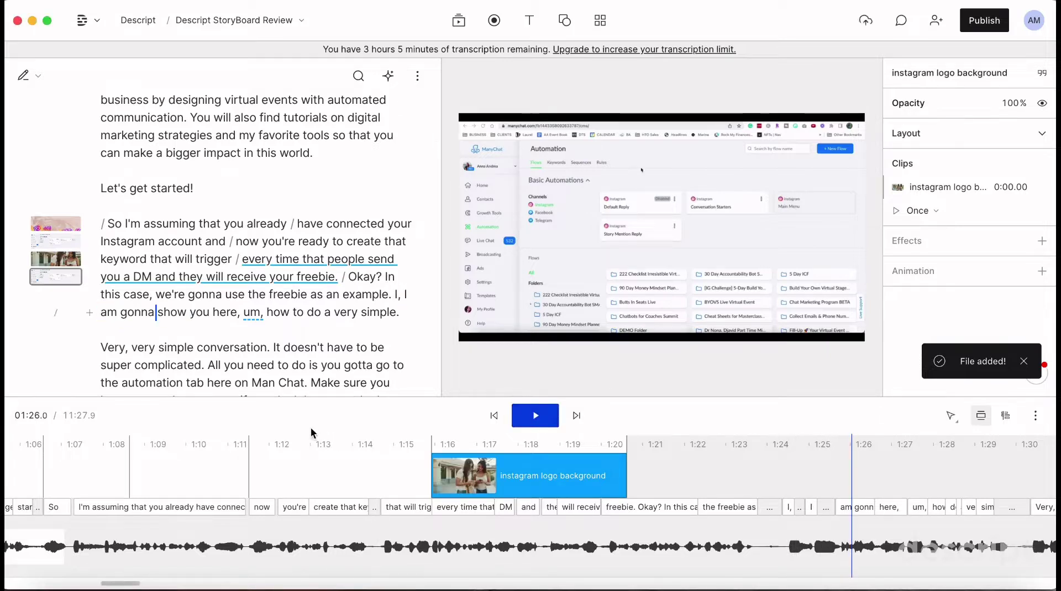
pyautogui.click(163, 441)
pyautogui.press('space')
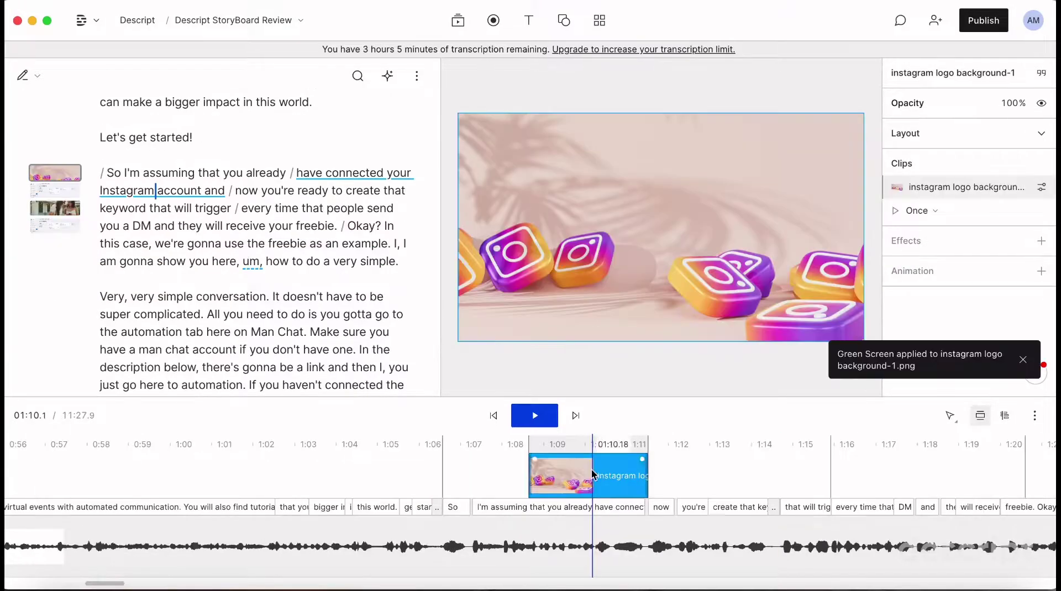
# - Apply the Zoom blur effect to the Instagram logo image layer and play back its scene
pyautogui.click(1042, 242)
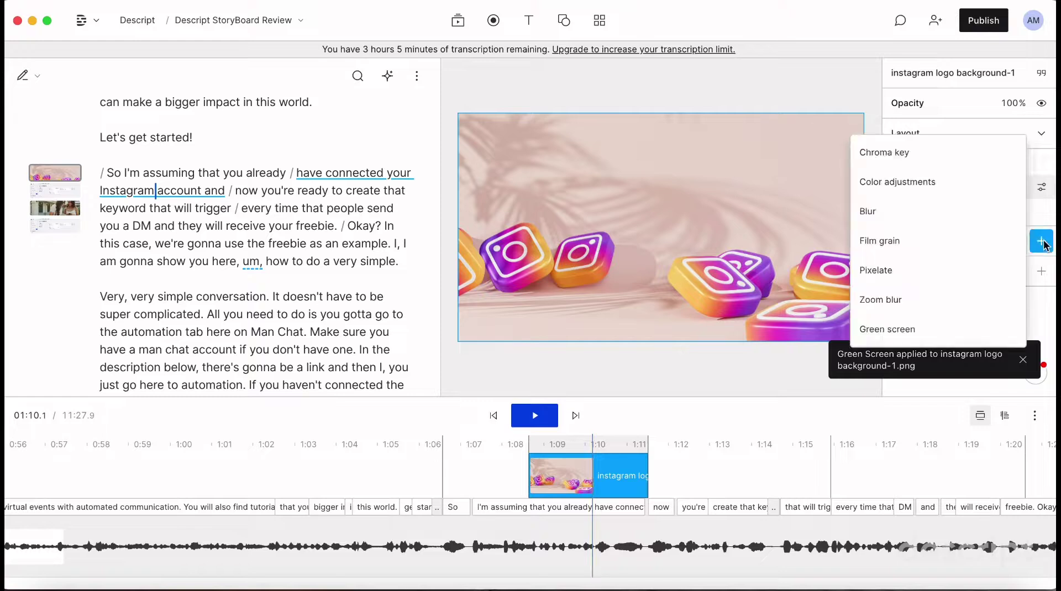
pyautogui.click(910, 298)
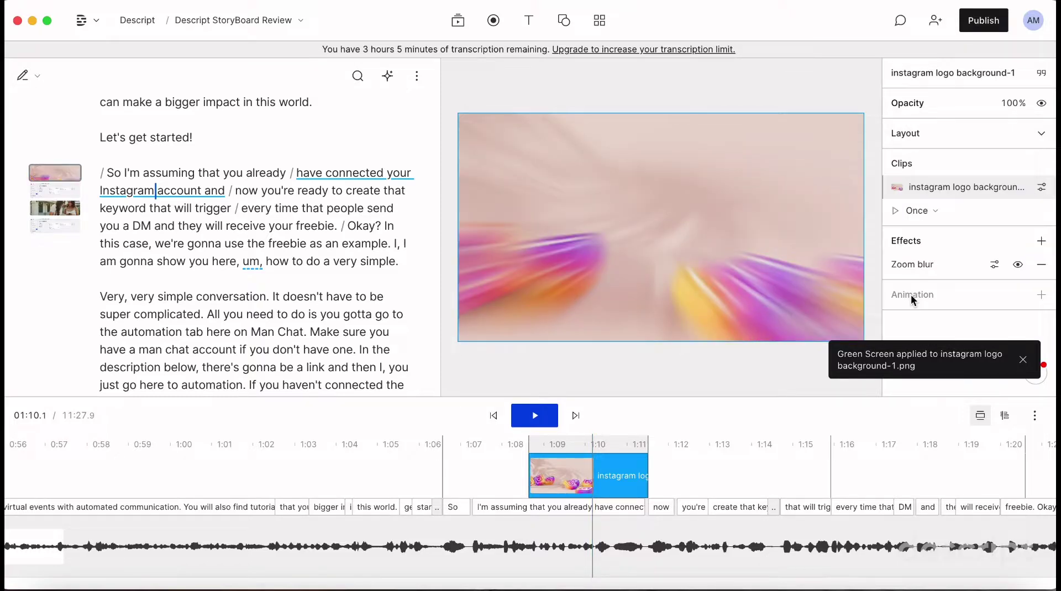
pyautogui.click(521, 441)
pyautogui.press('space')
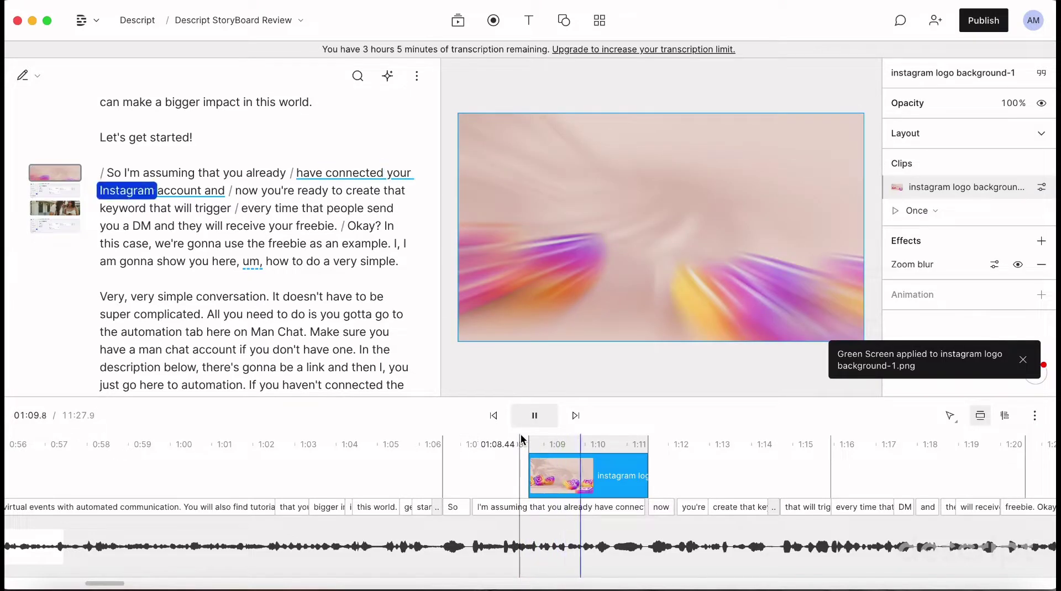
pyautogui.press('space')
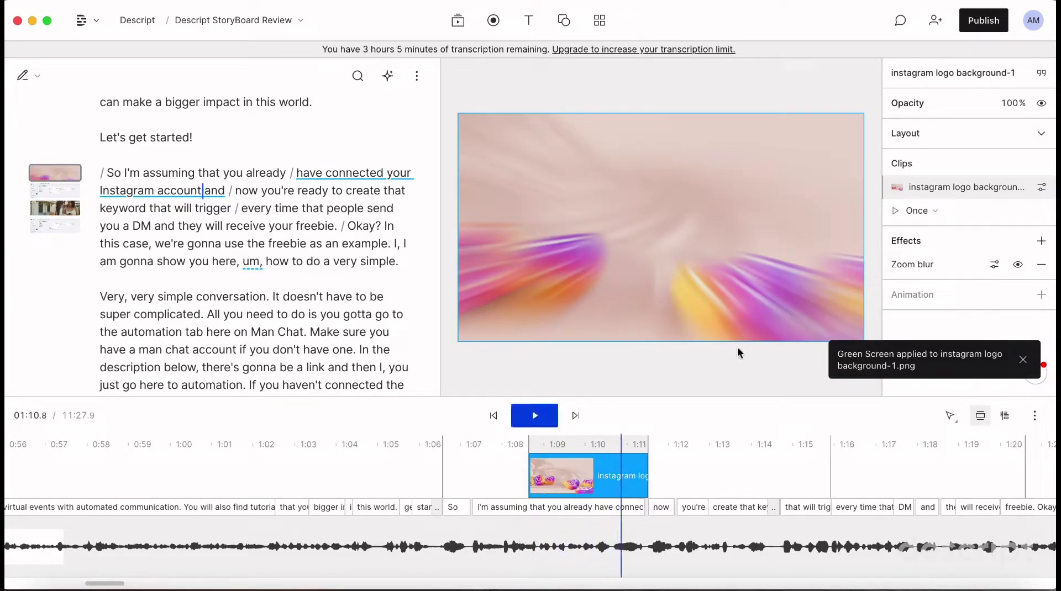
# - Remove and reapply Zoom blur on the Instagram logo image layer, trying its Bottom-center and Top-left presets
pyautogui.click(1042, 265)
pyautogui.click(1042, 242)
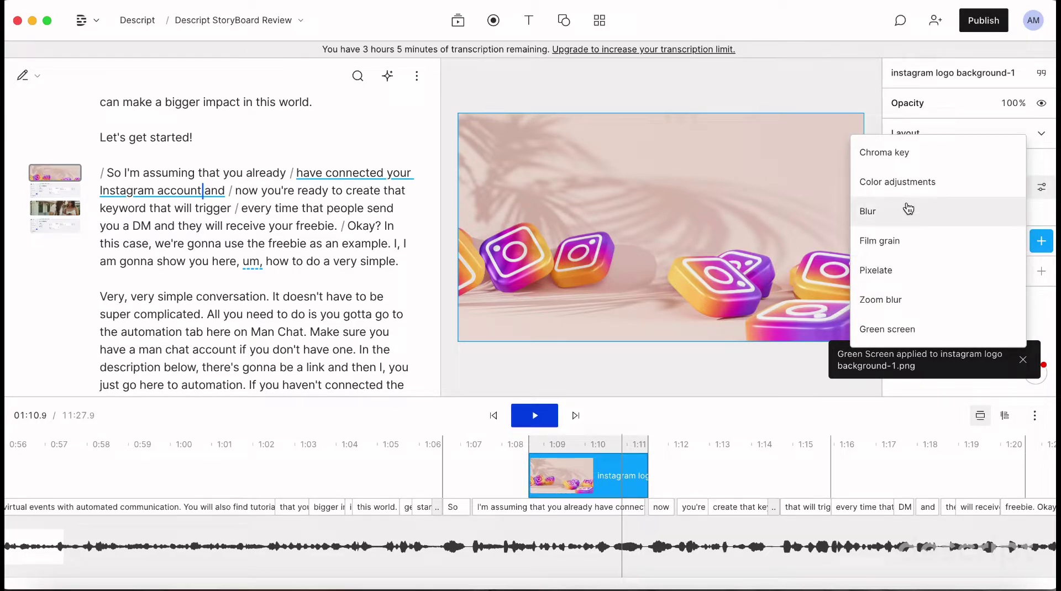
pyautogui.click(903, 300)
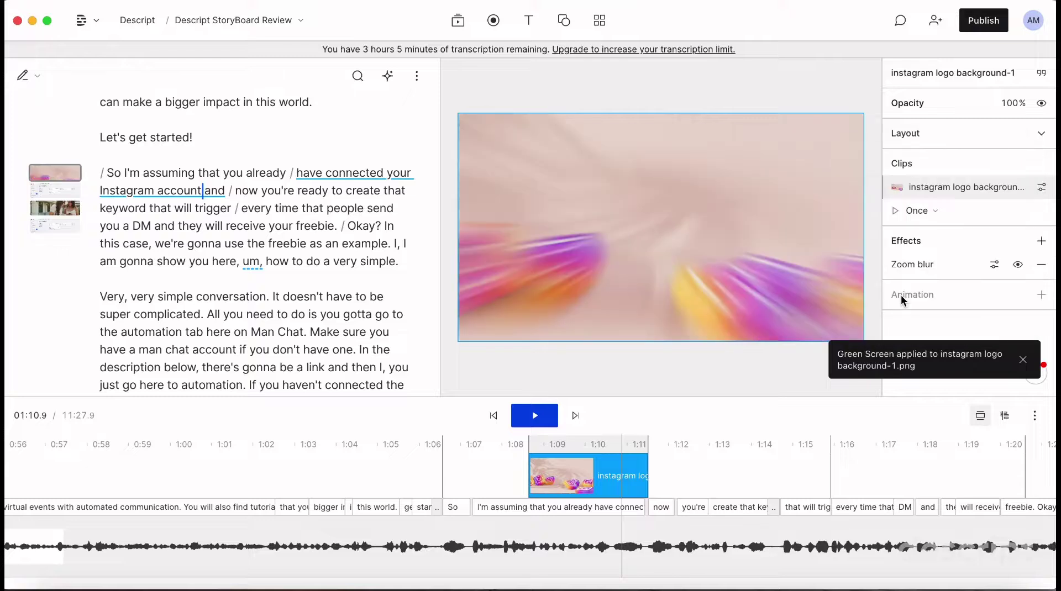
pyautogui.click(996, 265)
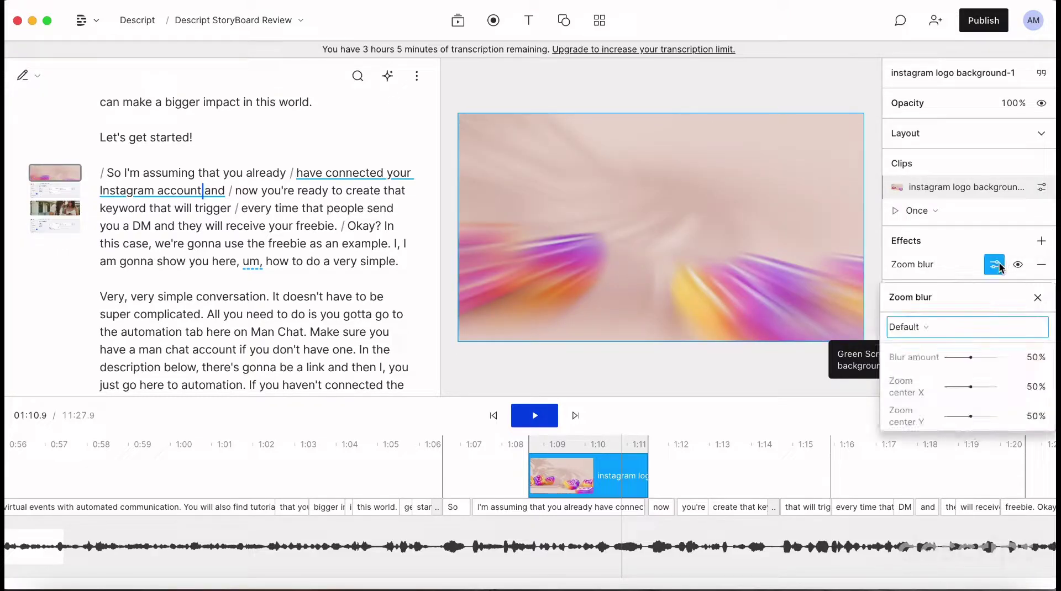
pyautogui.click(933, 332)
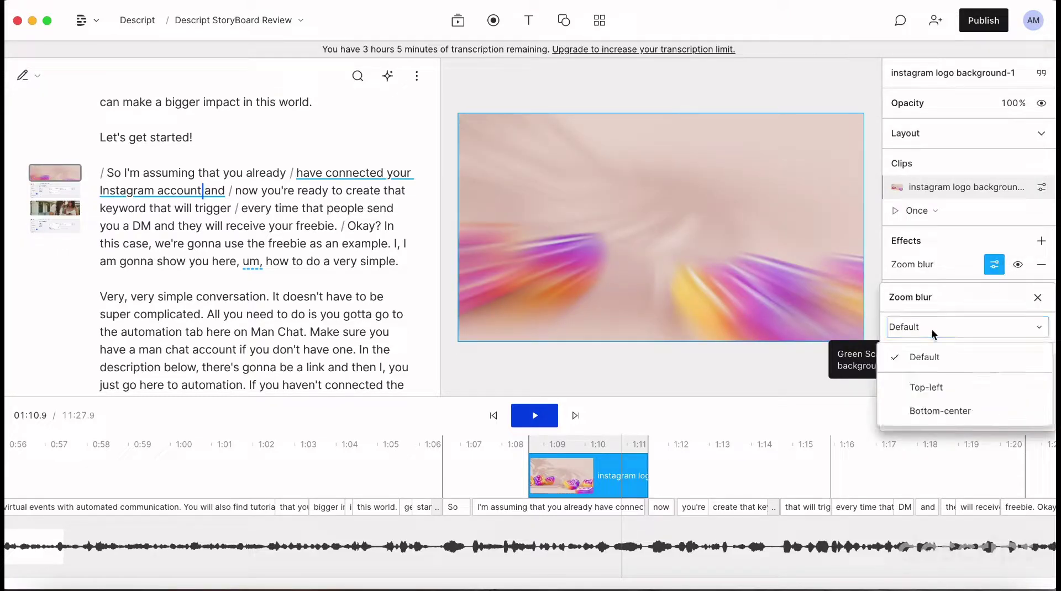
pyautogui.click(927, 413)
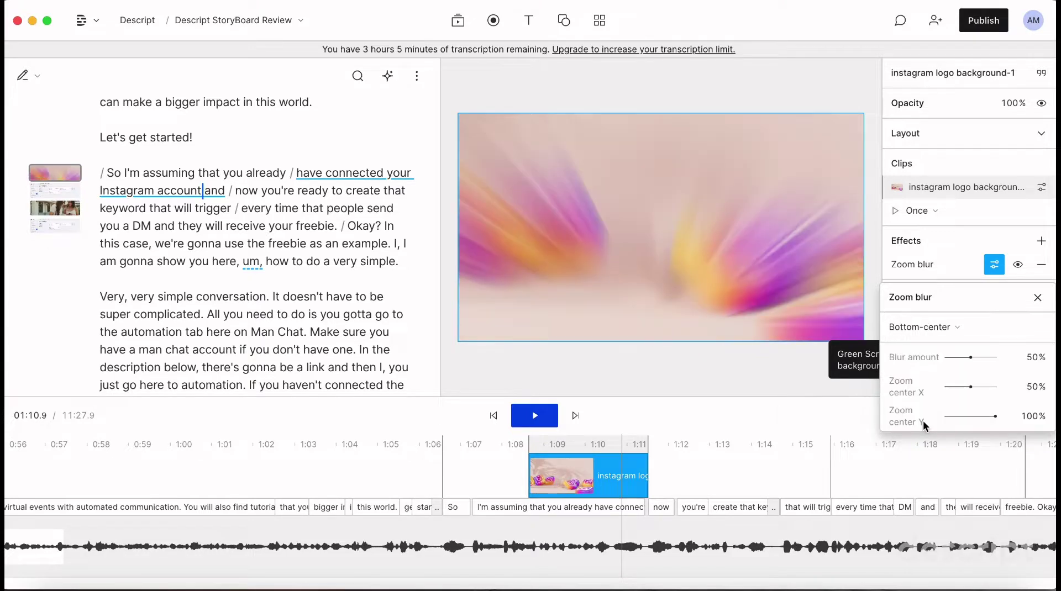
pyautogui.click(938, 328)
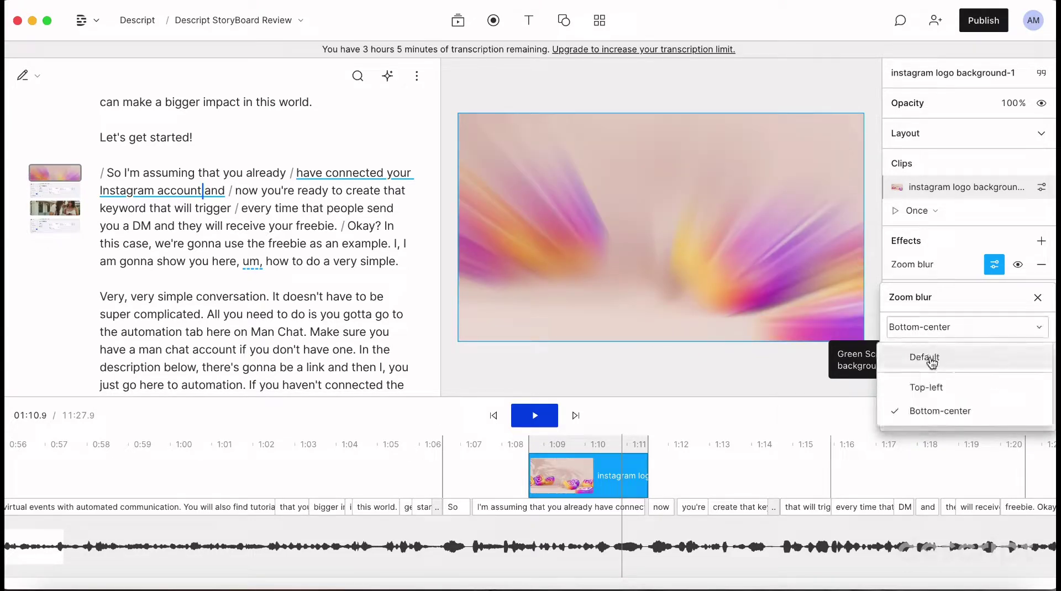
pyautogui.click(928, 386)
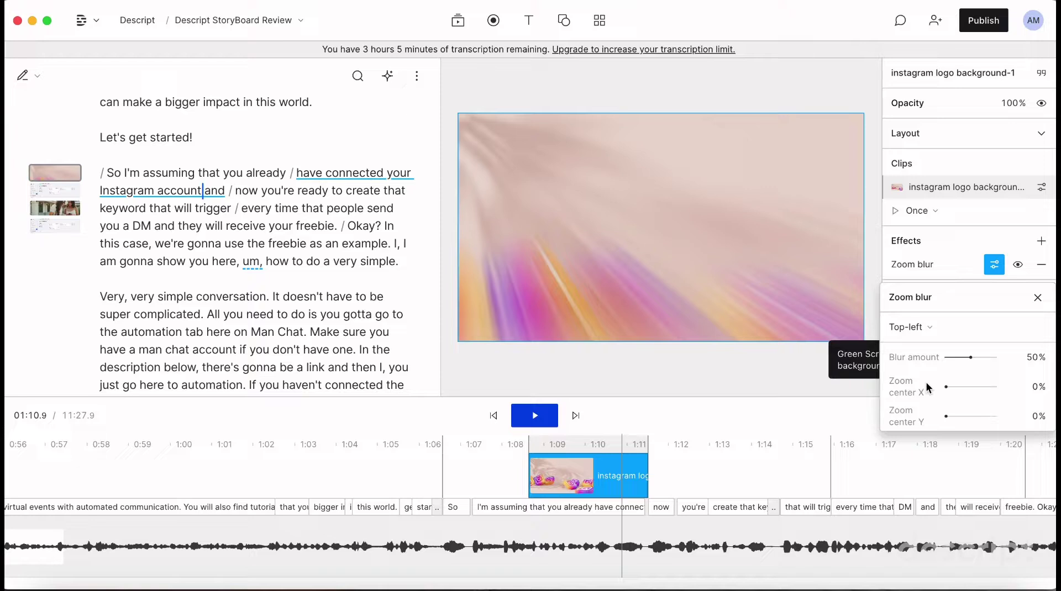
pyautogui.click(1038, 298)
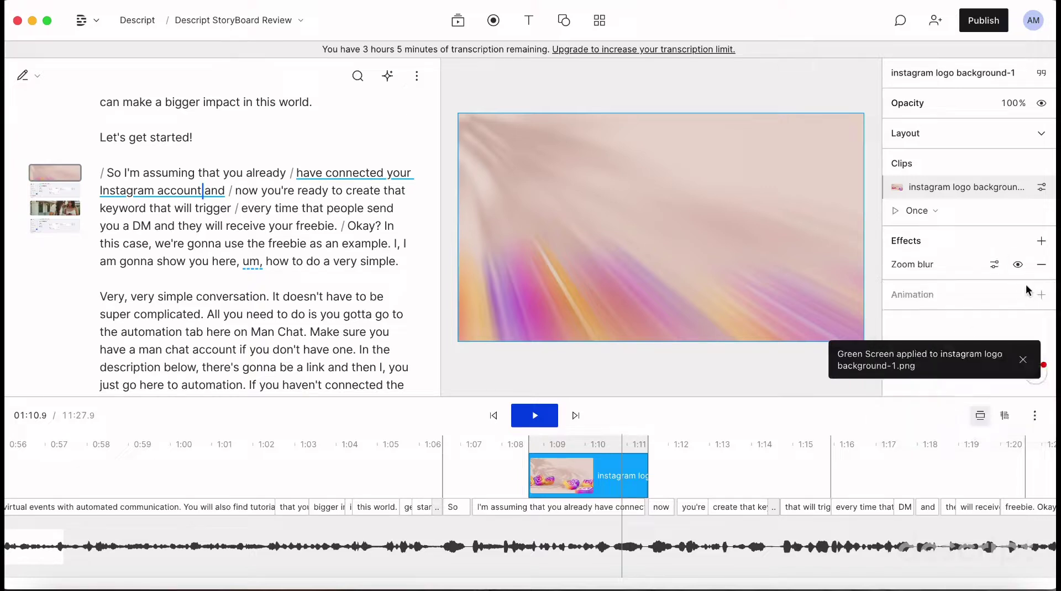
# - Remove the Zoom blur effect from the Instagram logo image layer and add a Zoom in animation
pyautogui.click(1035, 271)
pyautogui.click(1038, 271)
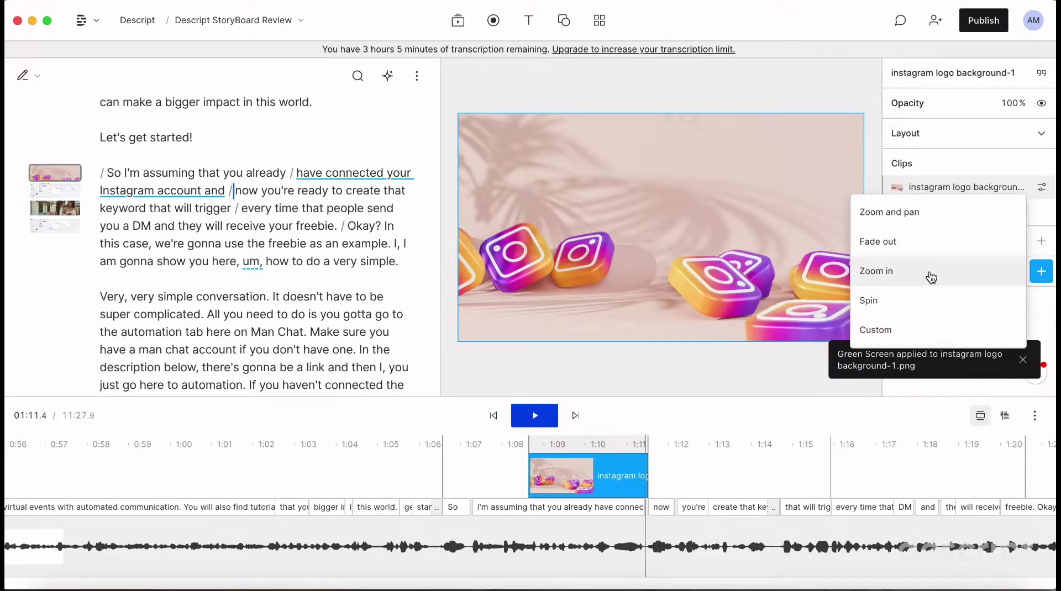
pyautogui.click(931, 278)
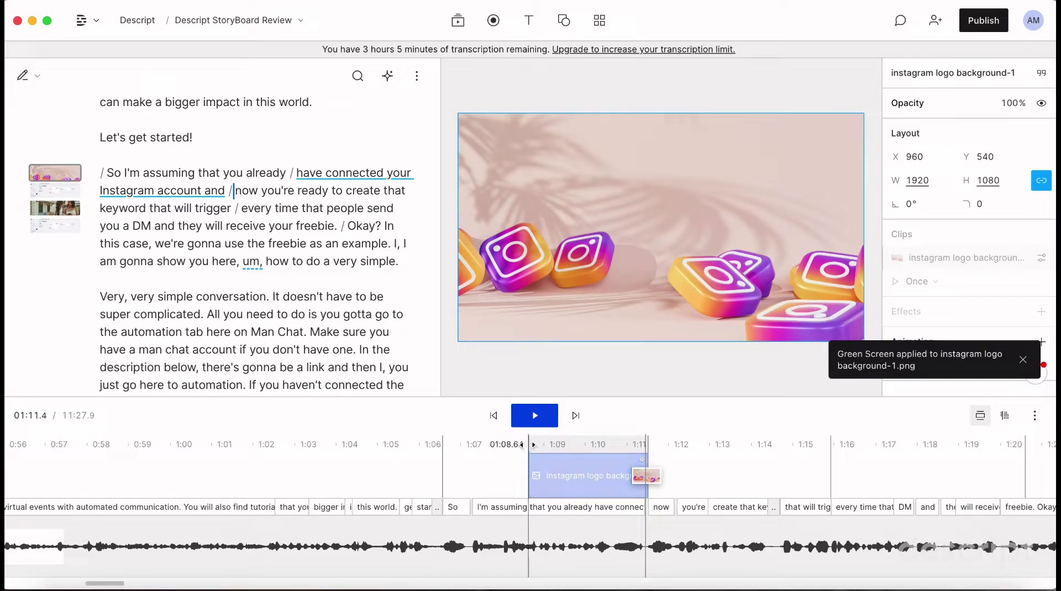
# - Add a Cross-blur transition in to the Instagram logo image scene that starts at "have connected"
pyautogui.click(518, 474)
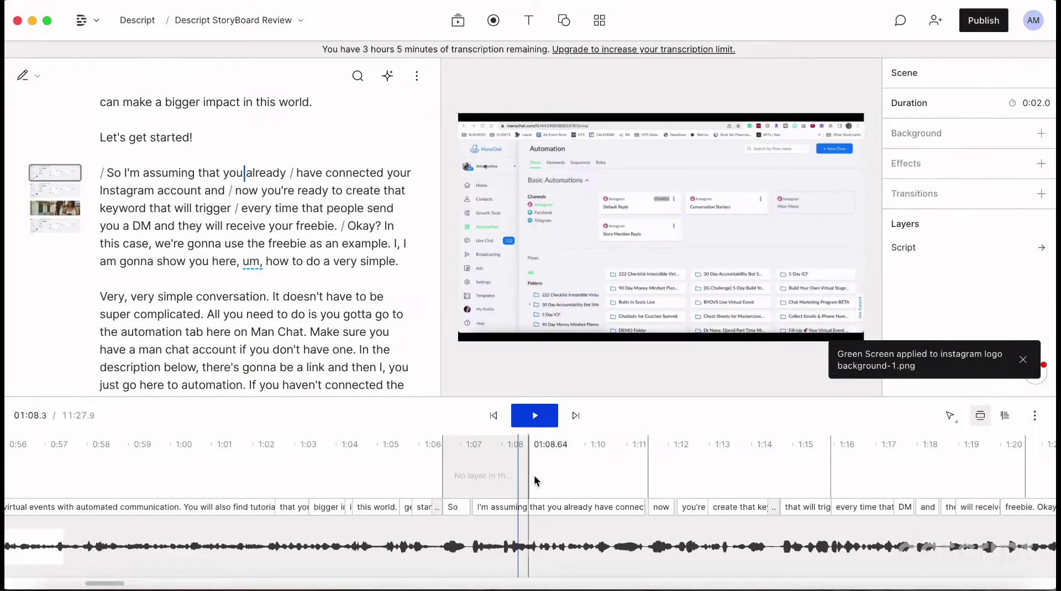
pyautogui.click(529, 475)
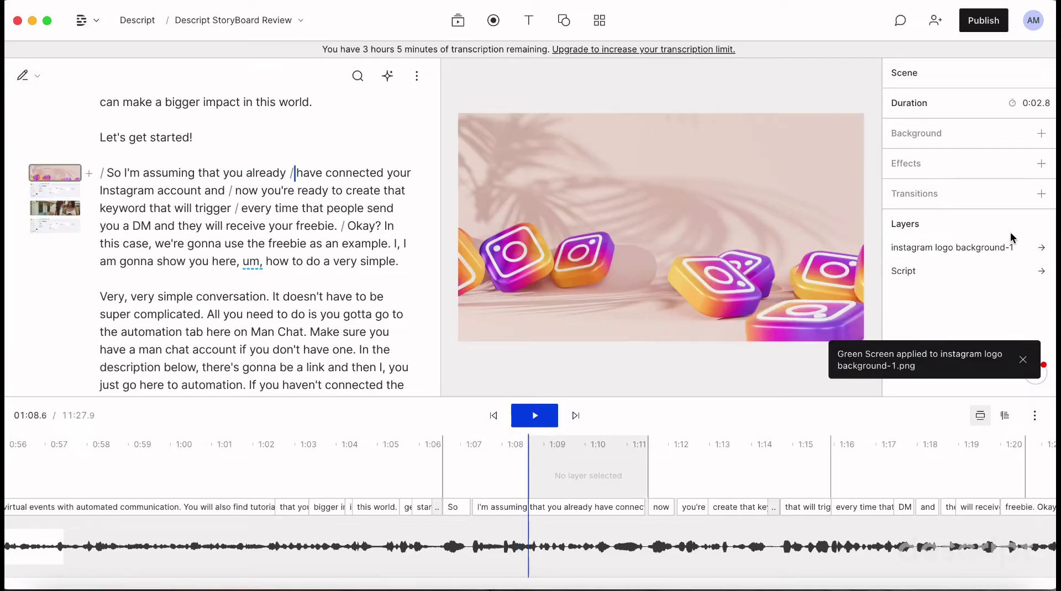
pyautogui.click(1041, 194)
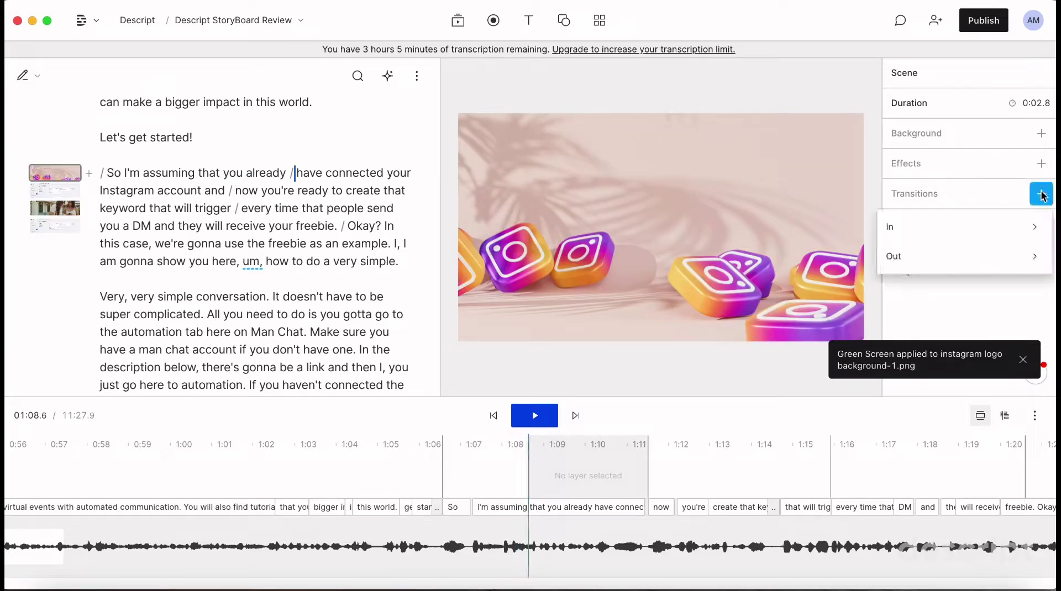
pyautogui.moveTo(971, 234)
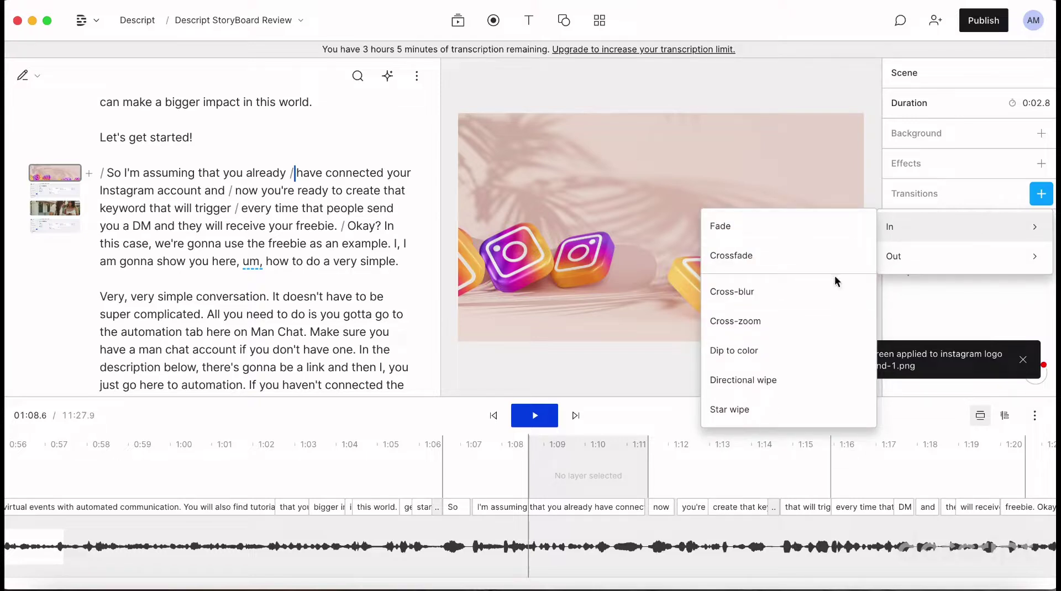
pyautogui.click(822, 294)
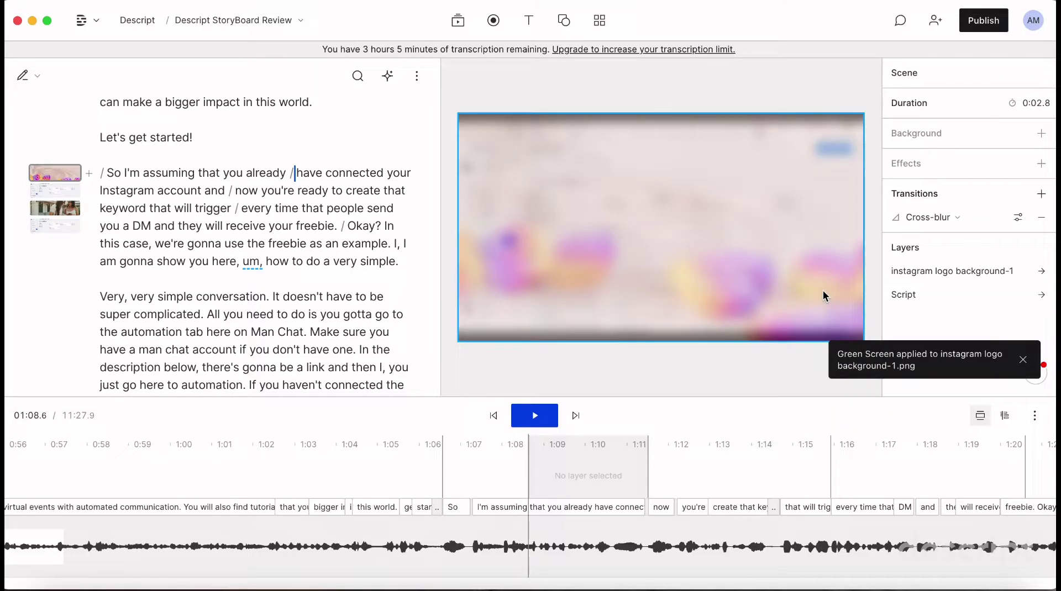
# - Play back the transition into the Instagram logo image scene from just before its start
pyautogui.click(490, 453)
pyautogui.press('space')
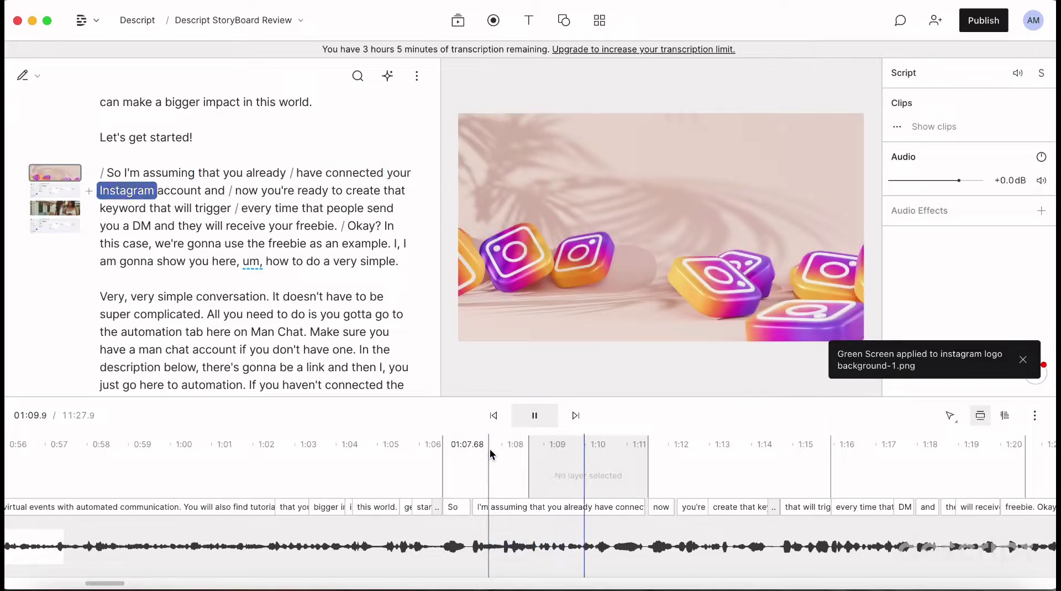
pyautogui.press('space')
pyautogui.press('space')
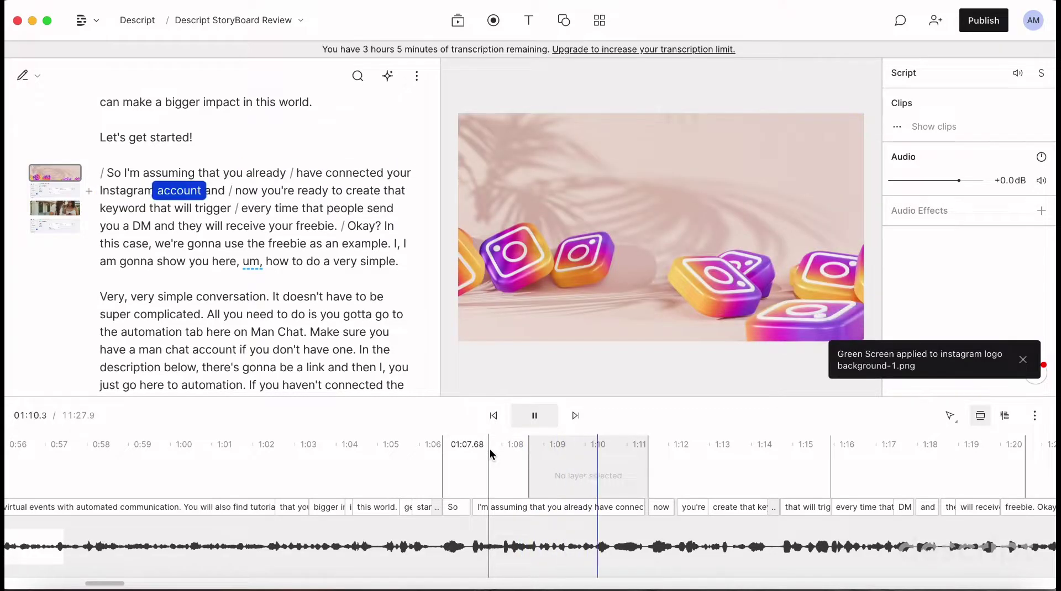
pyautogui.click(340, 244)
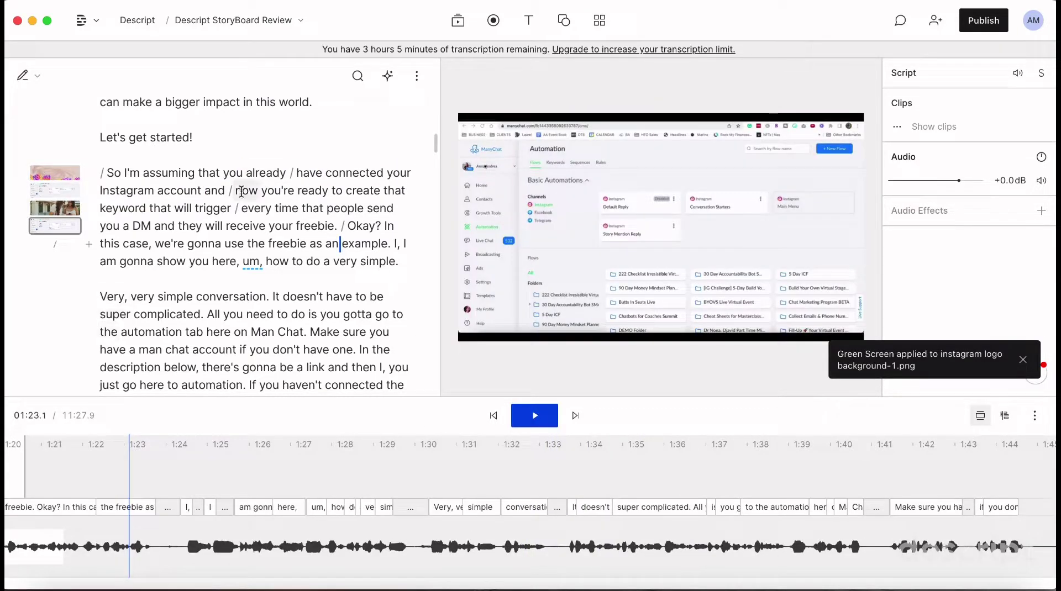
pyautogui.click(564, 215)
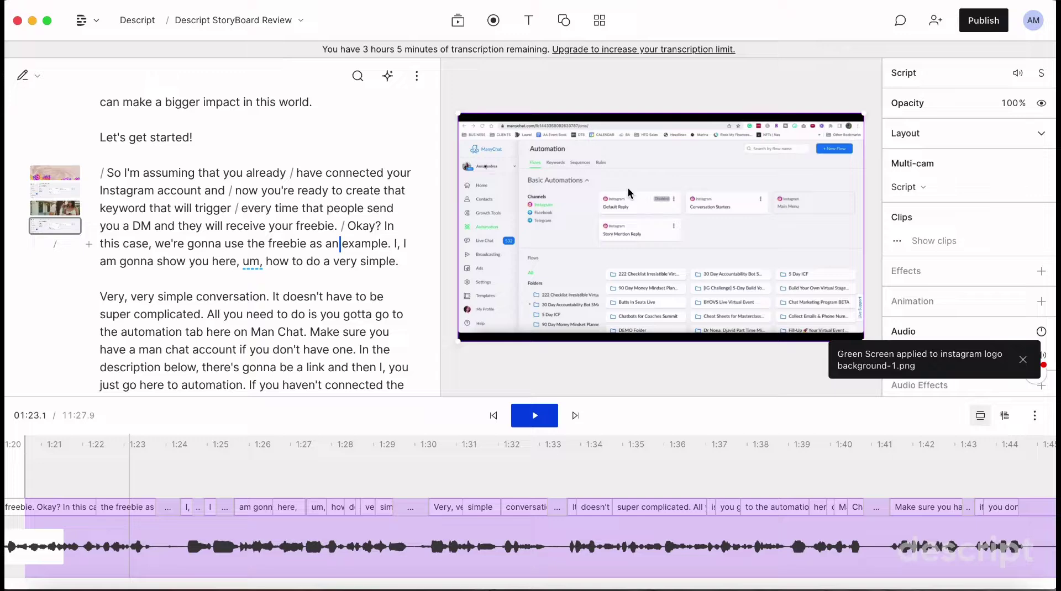
# - Add a scene break before "If you like this video" near the end of the transcript
pyautogui.scroll(-3, 953, 309)
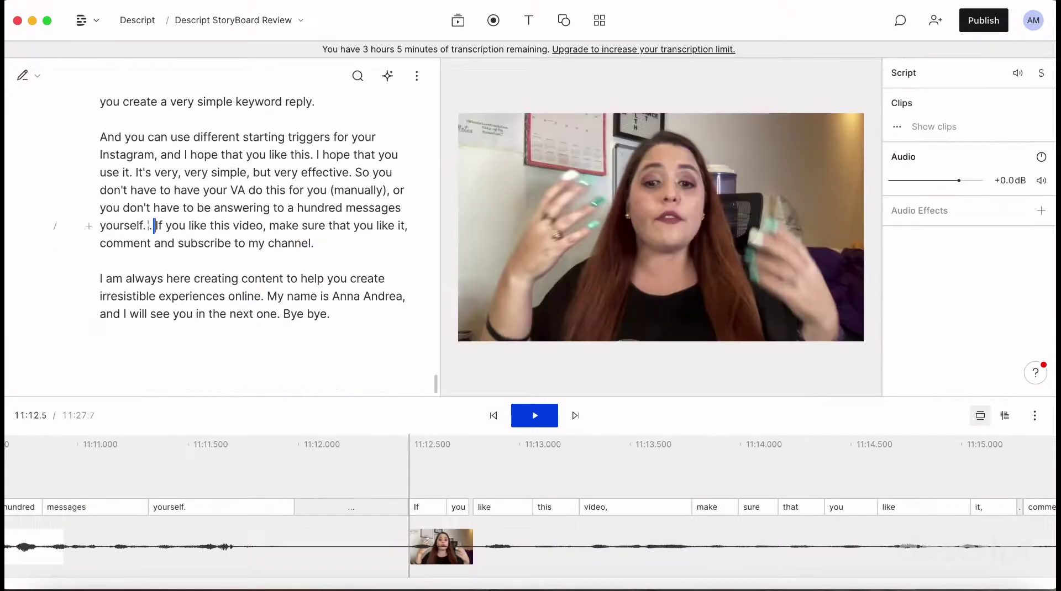
pyautogui.write('/')
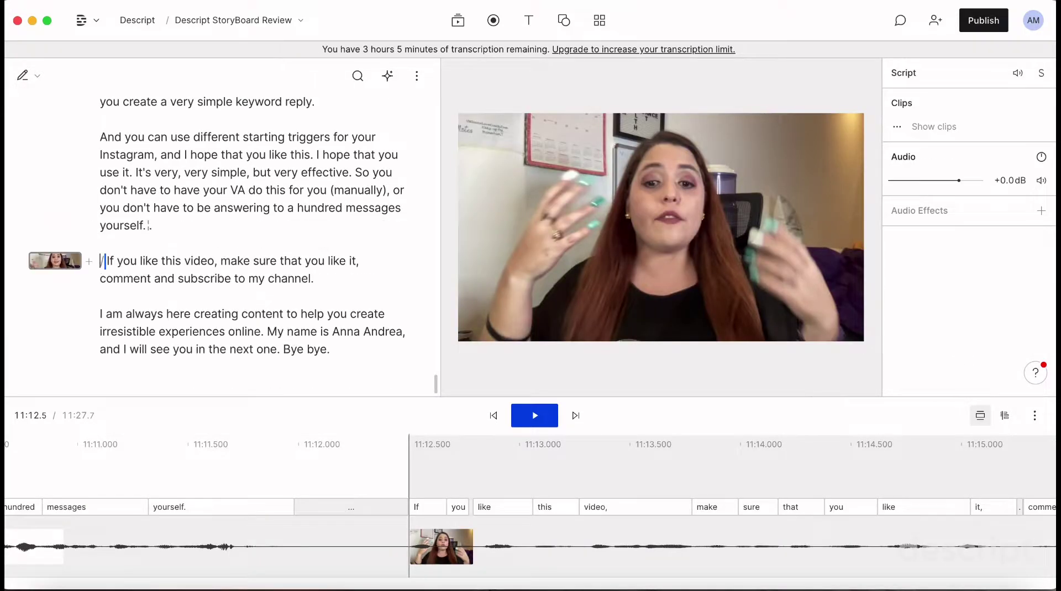
# - Play the closing scene from its start at "If you like this video"
pyautogui.press('space')
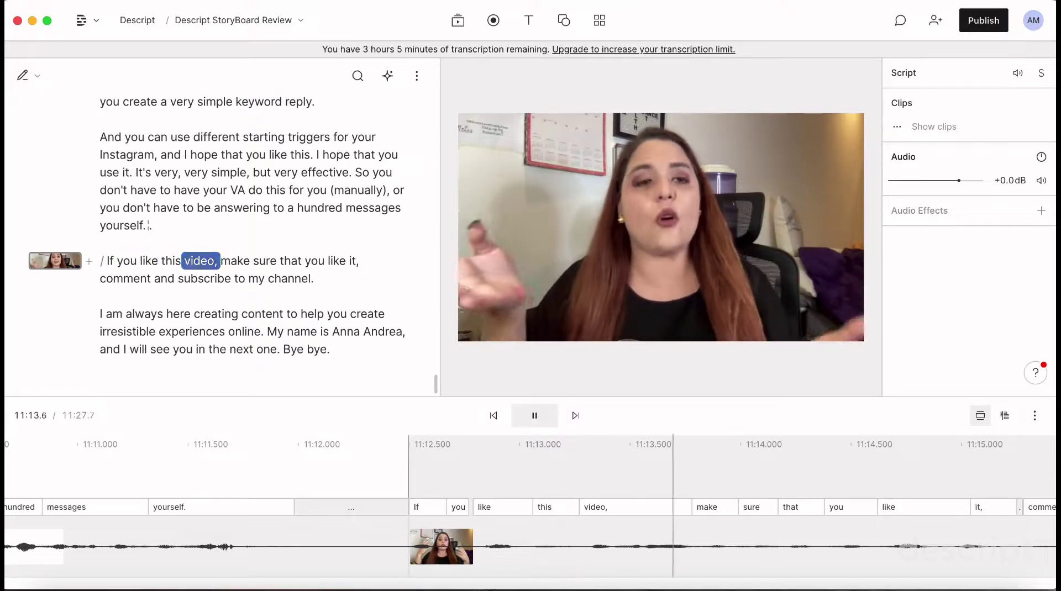
pyautogui.press('space')
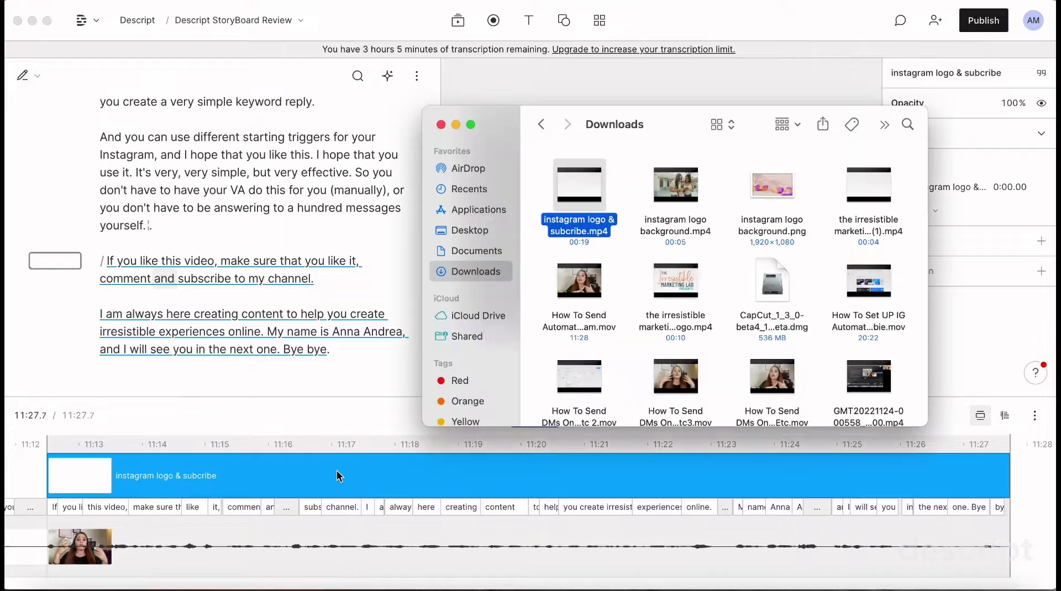
# - Undo adding the "instagram logo & subcribe" video to the closing scene and switch to Google Chrome
pyautogui.moveTo(339, 476); pyautogui.dragTo(338, 476)
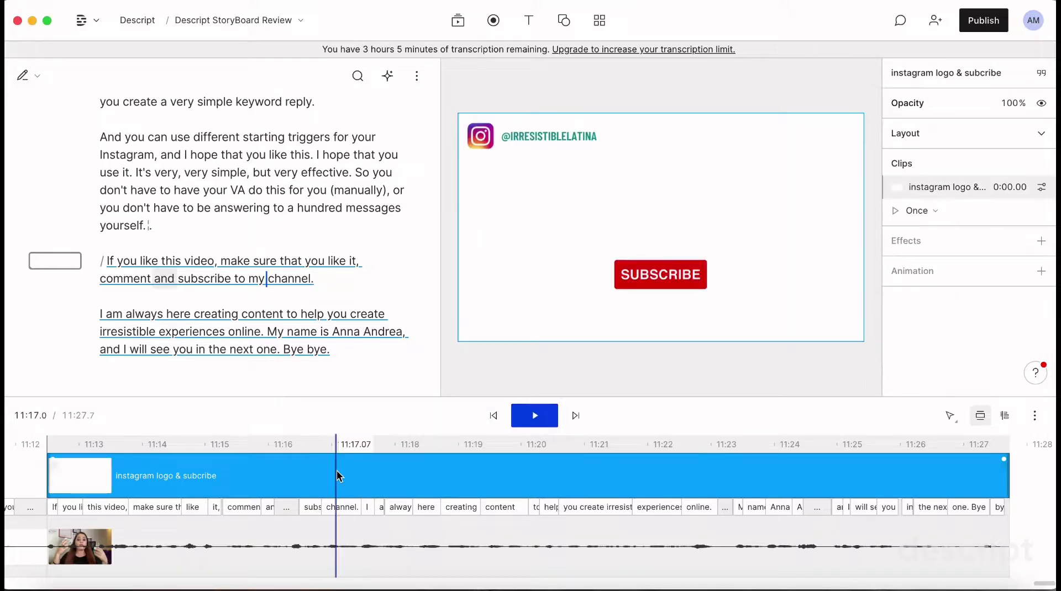
pyautogui.press('super+z')
pyautogui.press('super+Tab')
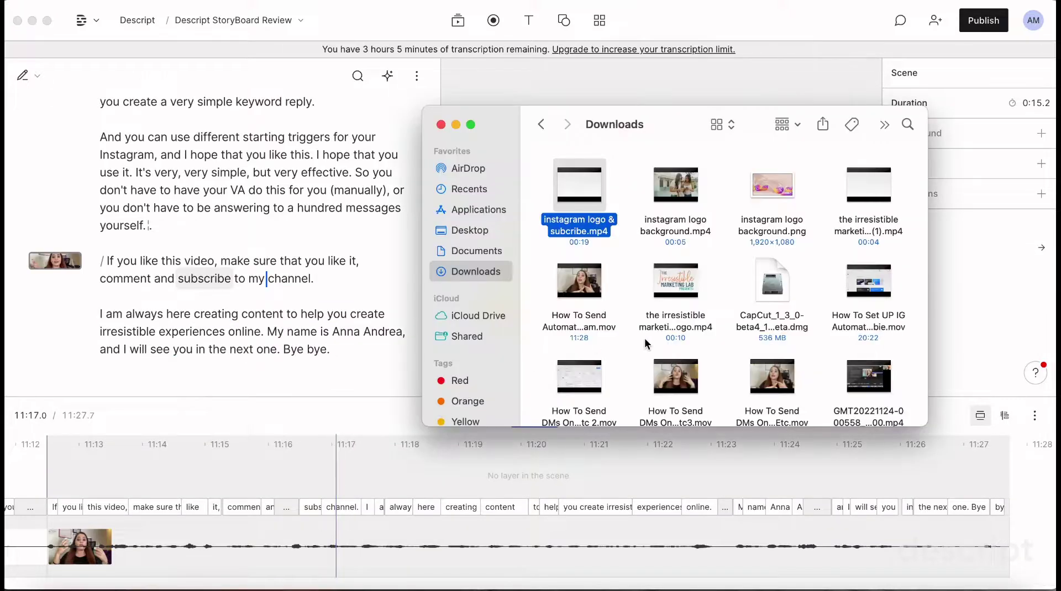
pyautogui.press('super+Tab')
pyautogui.press('Tab')
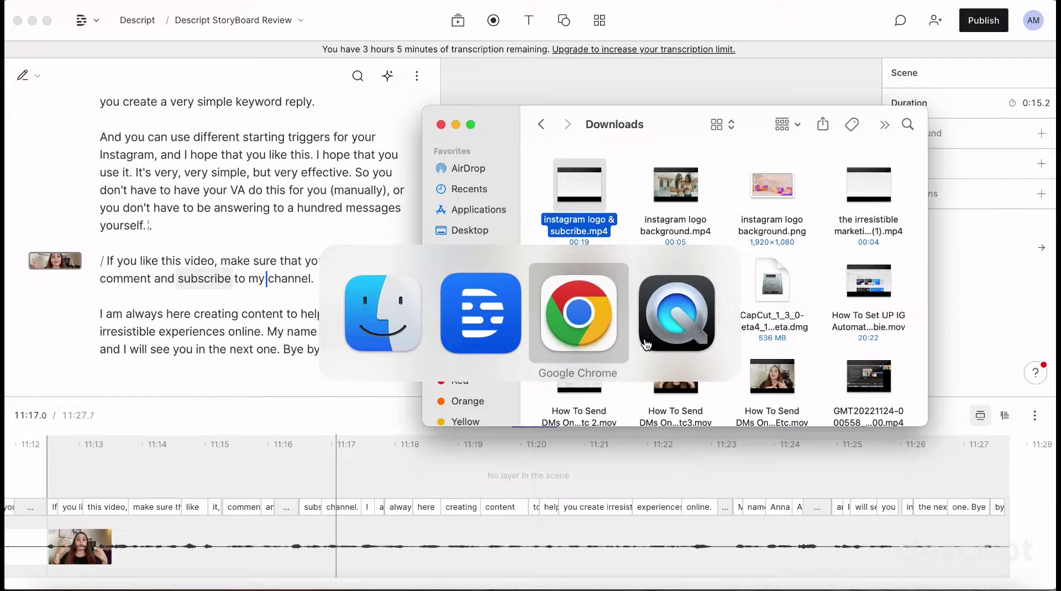
pyautogui.press('super+Tab')
pyautogui.press('Tab')
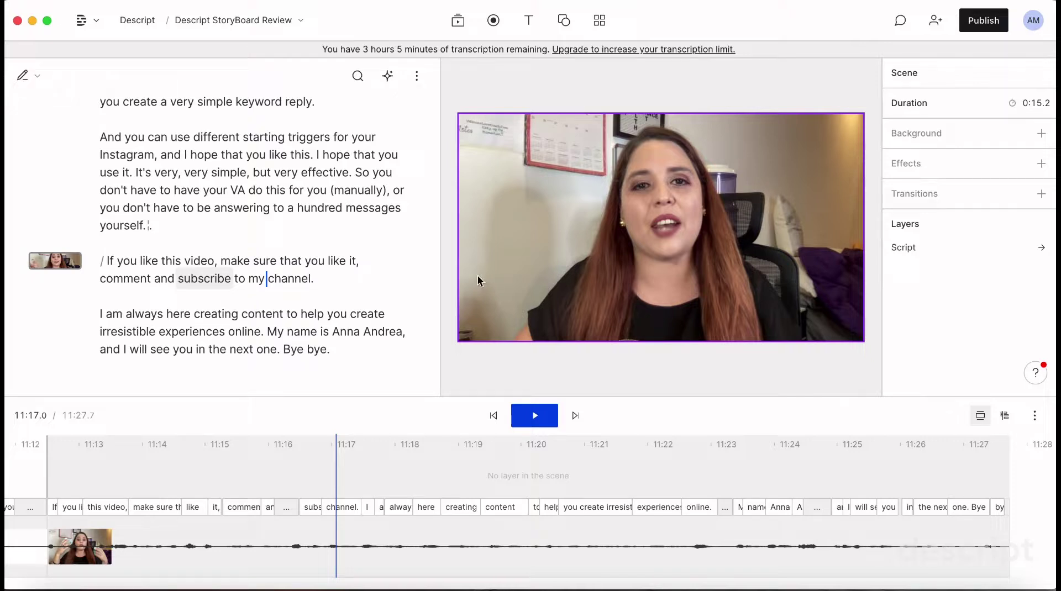
# - Add "instagram logo & subcribe (1).mp4" from the Downloads folder as a layer in the closing scene
pyautogui.press('super+Tab')
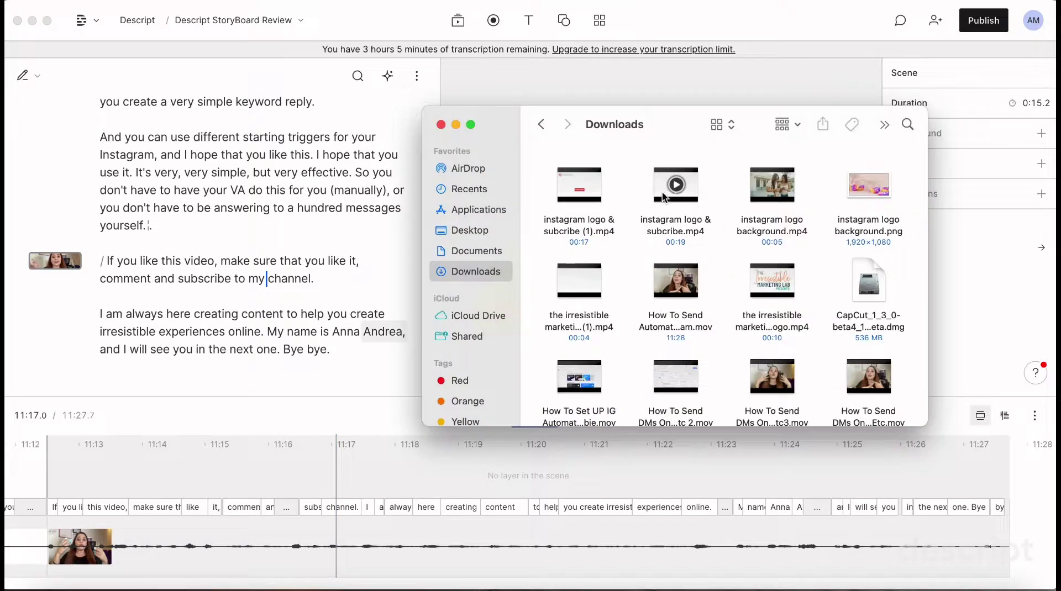
pyautogui.moveTo(589, 198); pyautogui.dragTo(280, 282)
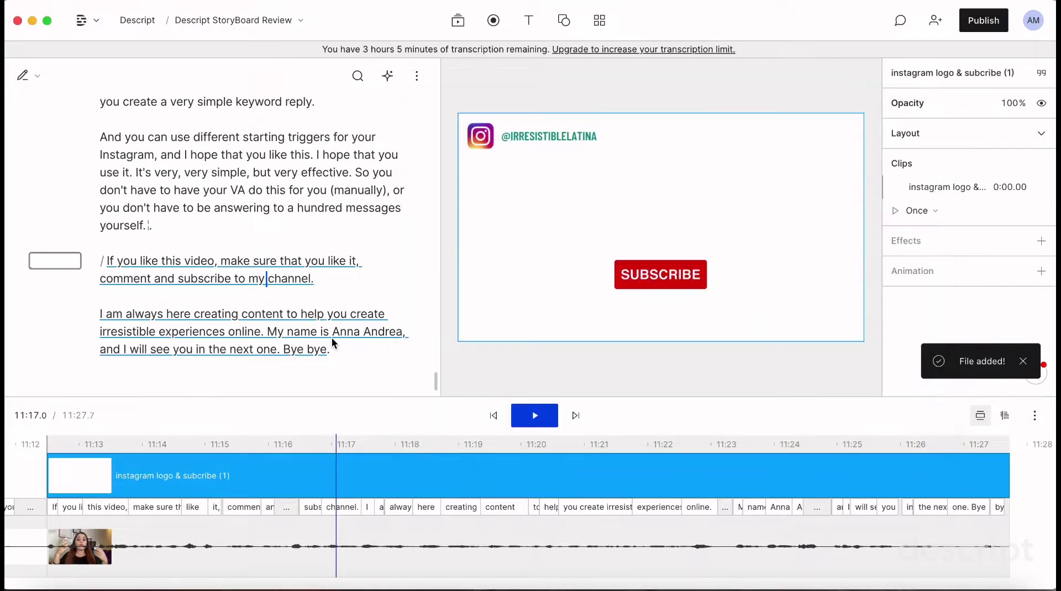
pyautogui.click(278, 488)
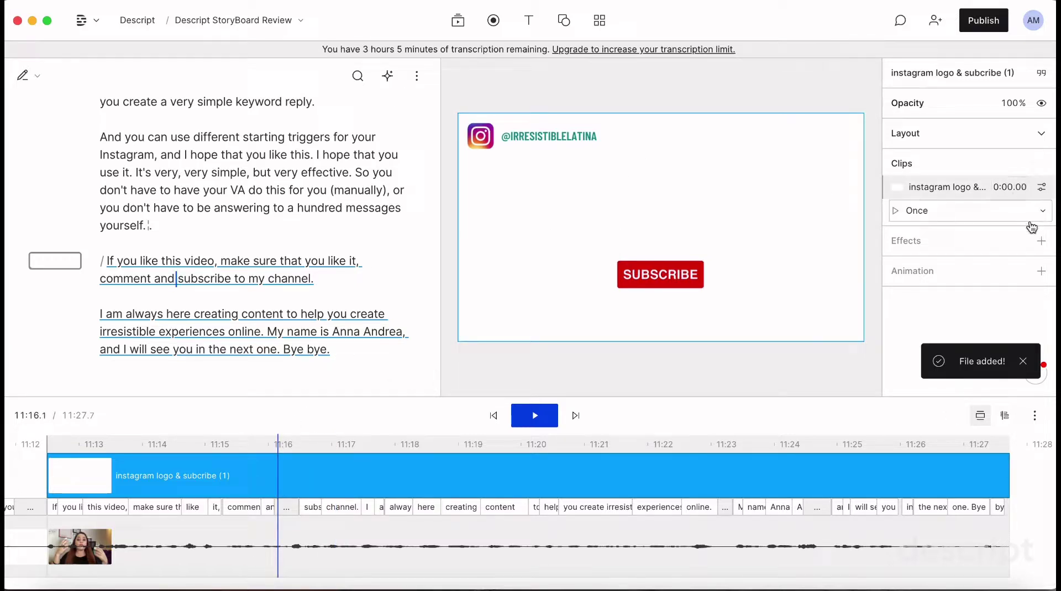
# - Try the Green Screen effect on the "instagram logo & subcribe (1)" layer, preview it mid-scene and remove the effect
pyautogui.click(1046, 273)
pyautogui.click(1041, 241)
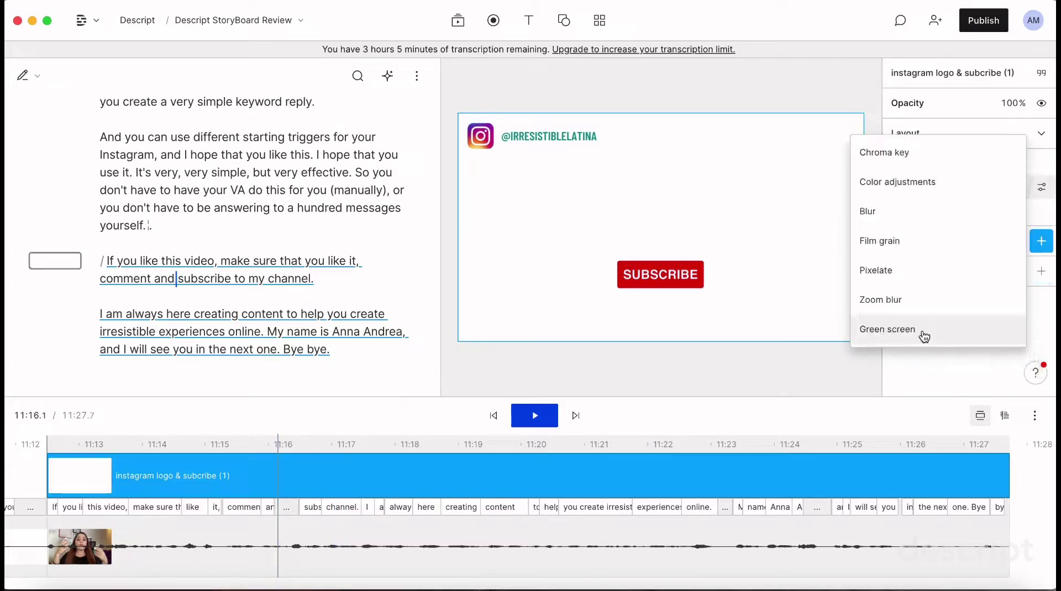
pyautogui.click(924, 336)
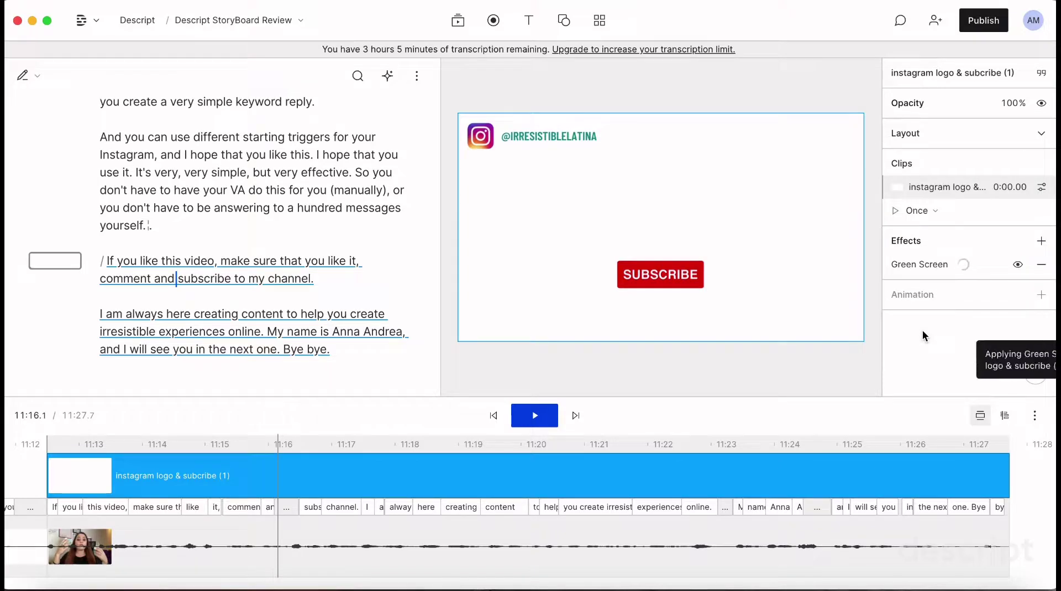
pyautogui.rightClick(76, 471)
pyautogui.click(321, 444)
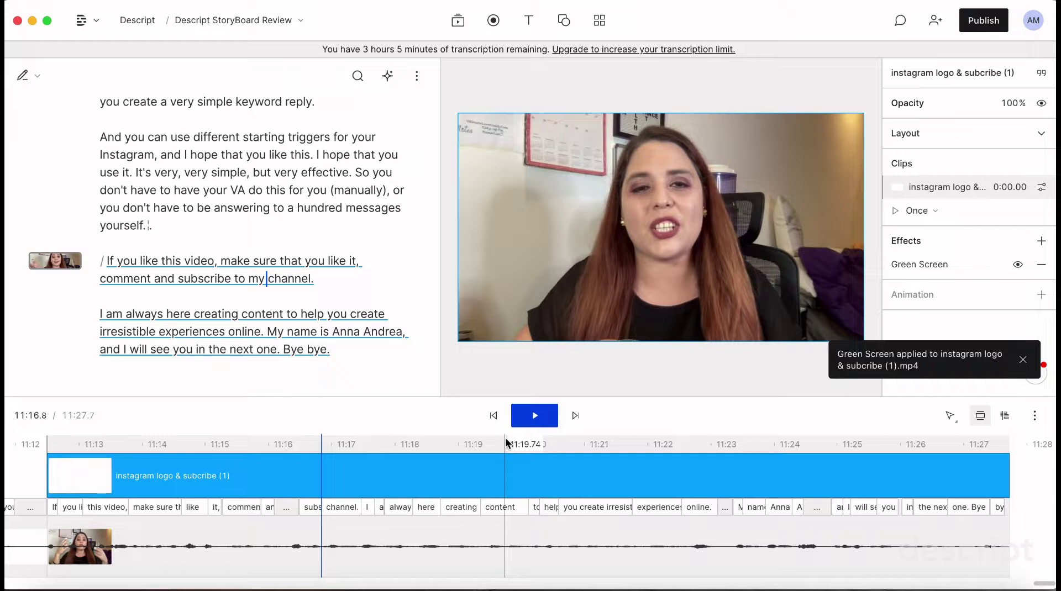
pyautogui.click(1041, 264)
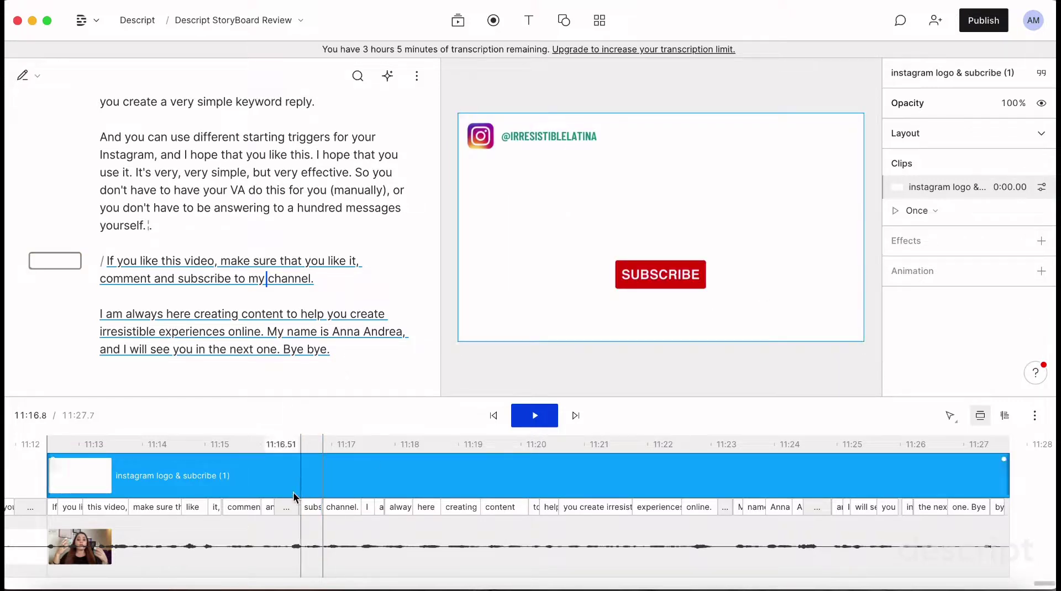
# - Try to apply the Green Screen effect to the script clip that starts at "If you like this video"
pyautogui.click(265, 537)
pyautogui.click(266, 537)
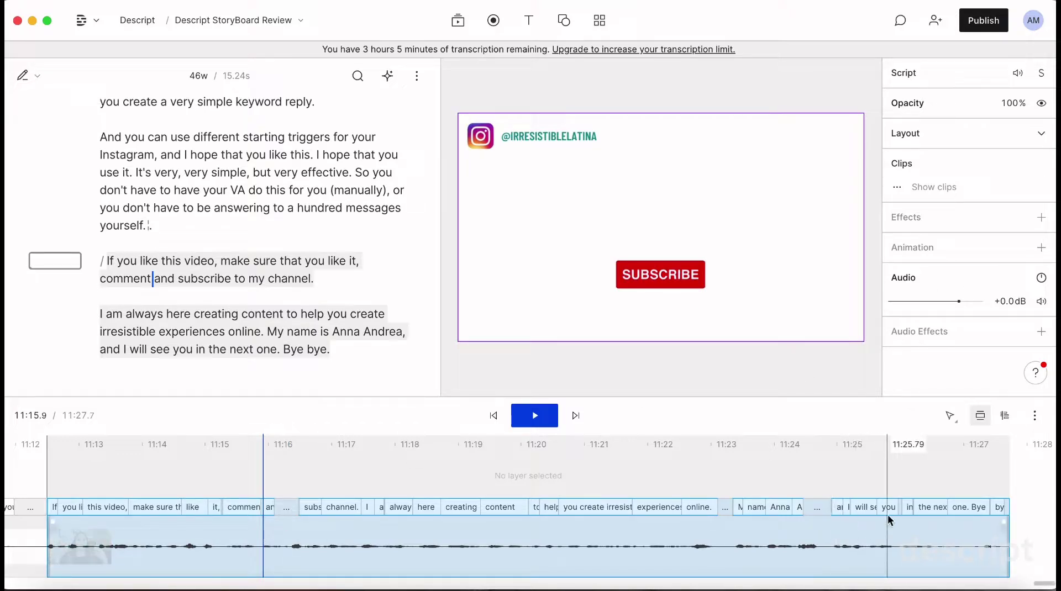
pyautogui.click(934, 187)
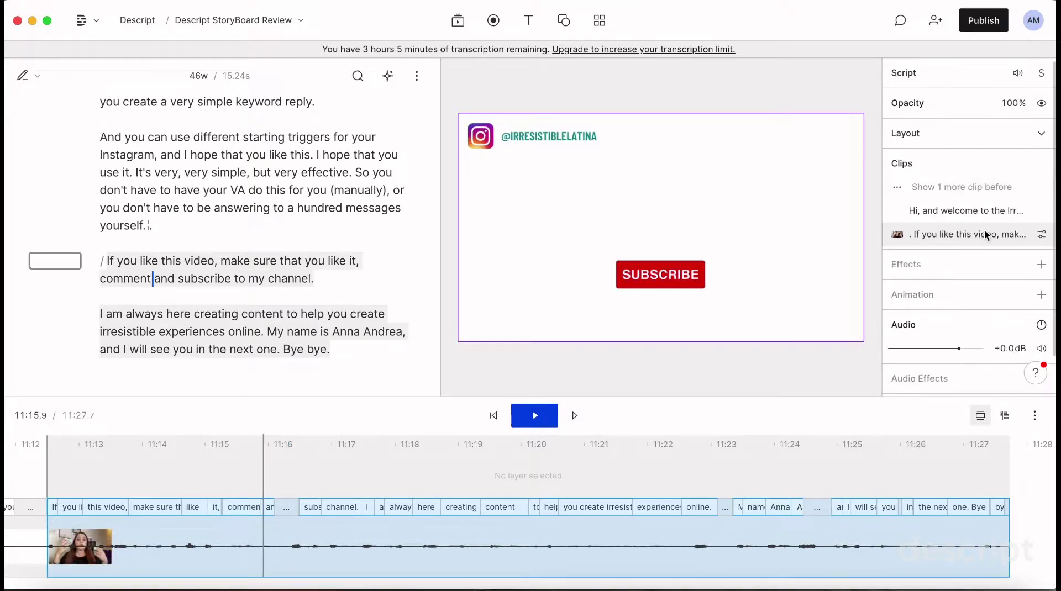
pyautogui.click(1039, 238)
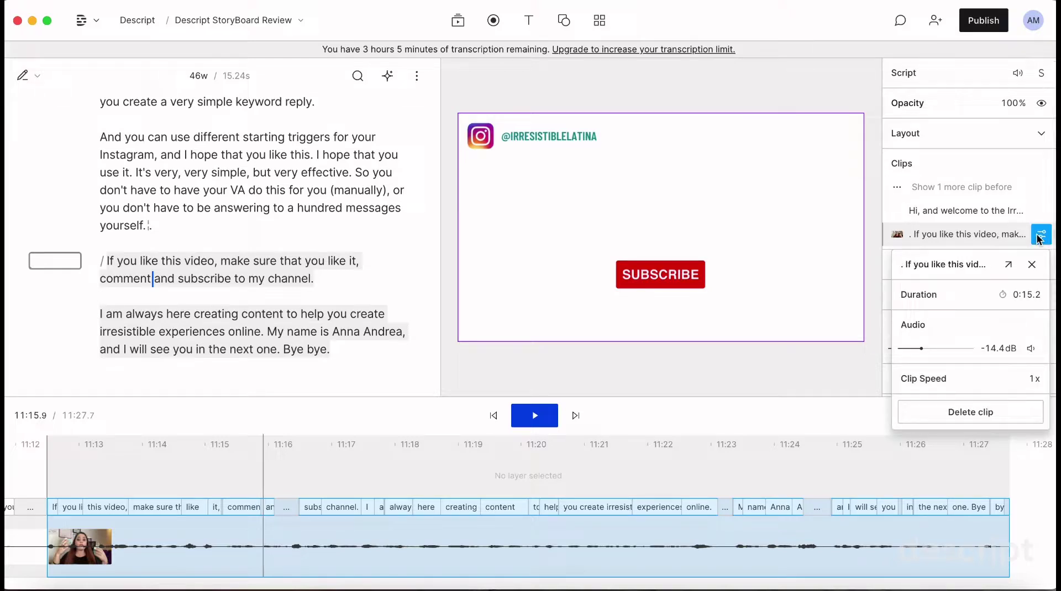
pyautogui.click(1039, 237)
pyautogui.scroll(-1, 996, 290)
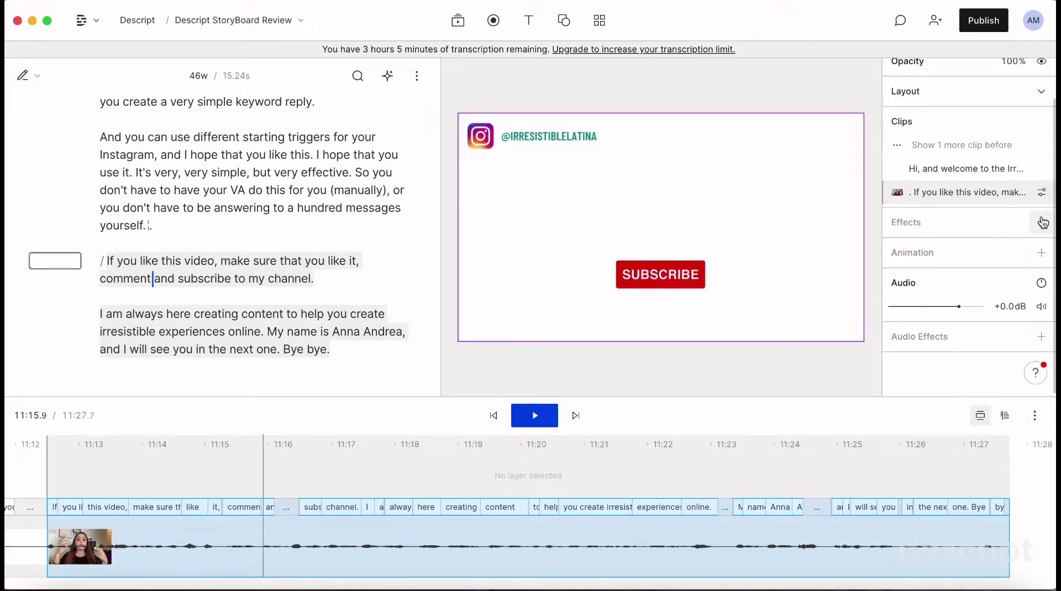
pyautogui.click(1041, 222)
pyautogui.click(988, 310)
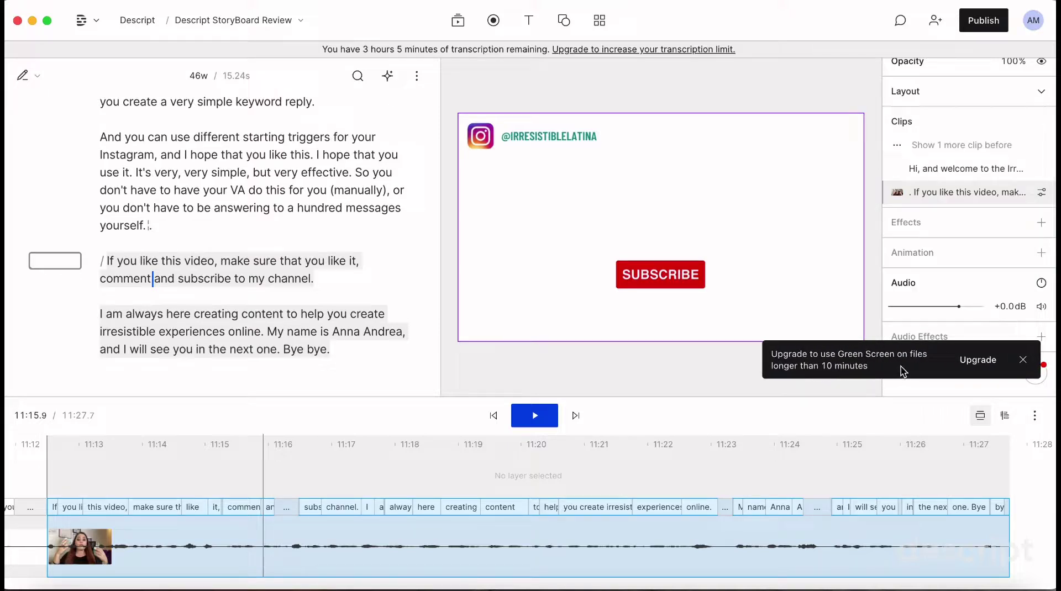
pyautogui.click(1023, 360)
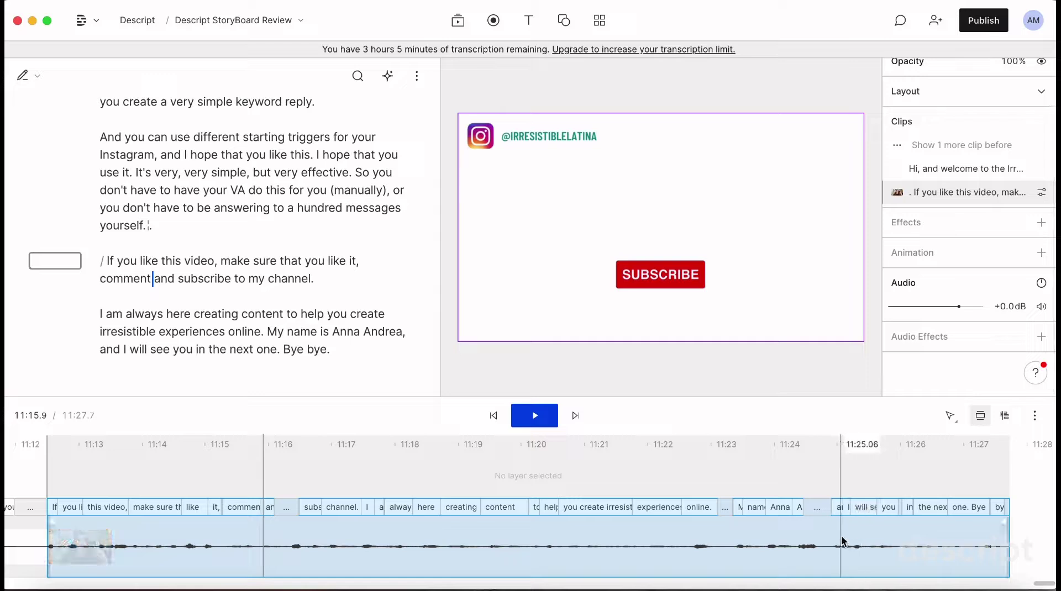
# - Undo the removal of the Green Screen effect from the "instagram logo & subcribe (1)" layer
pyautogui.click(667, 529)
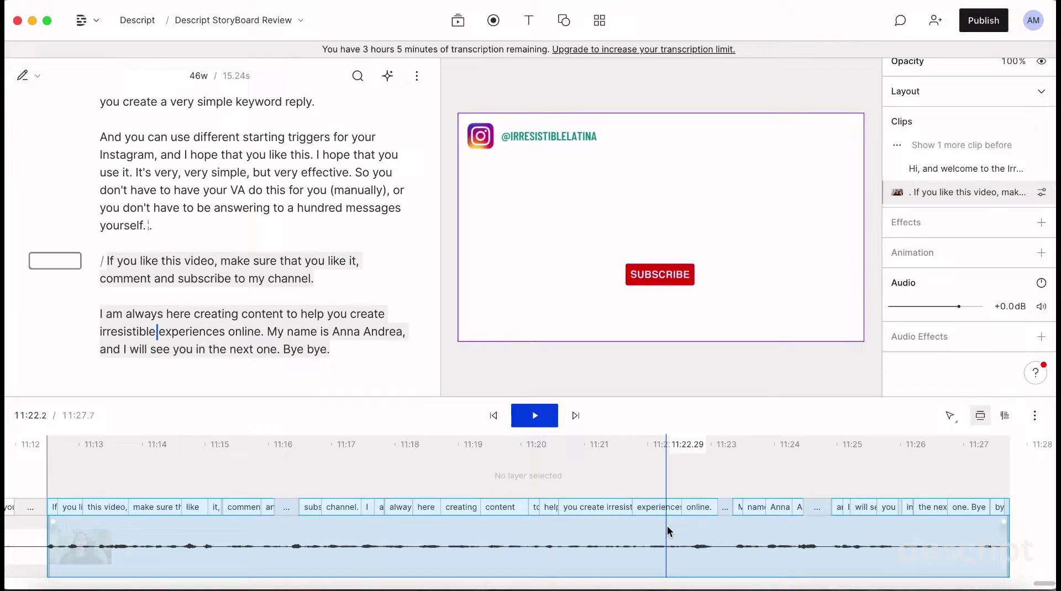
pyautogui.click(652, 219)
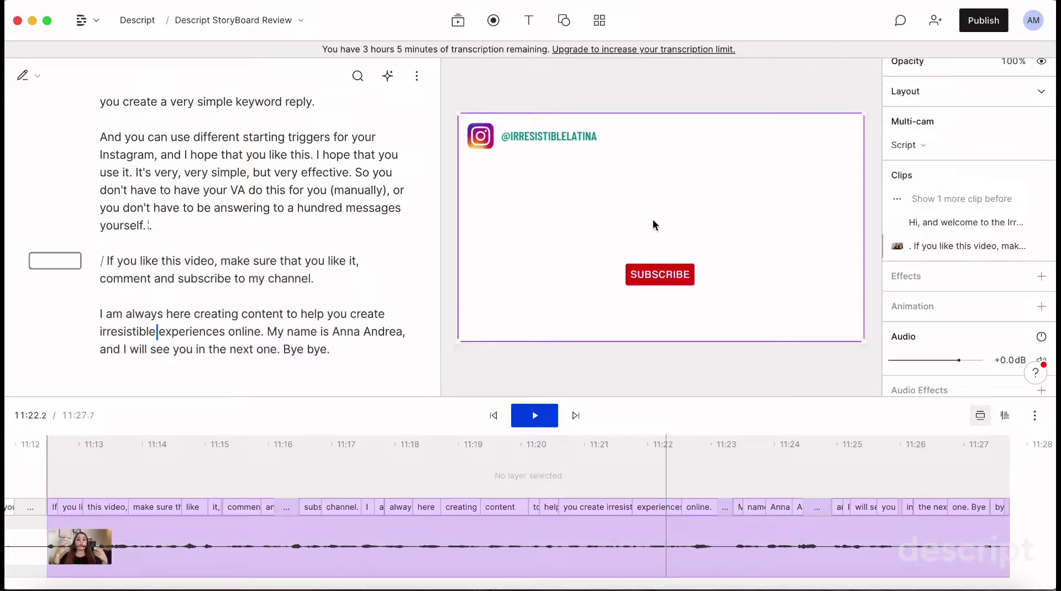
pyautogui.press('super+z')
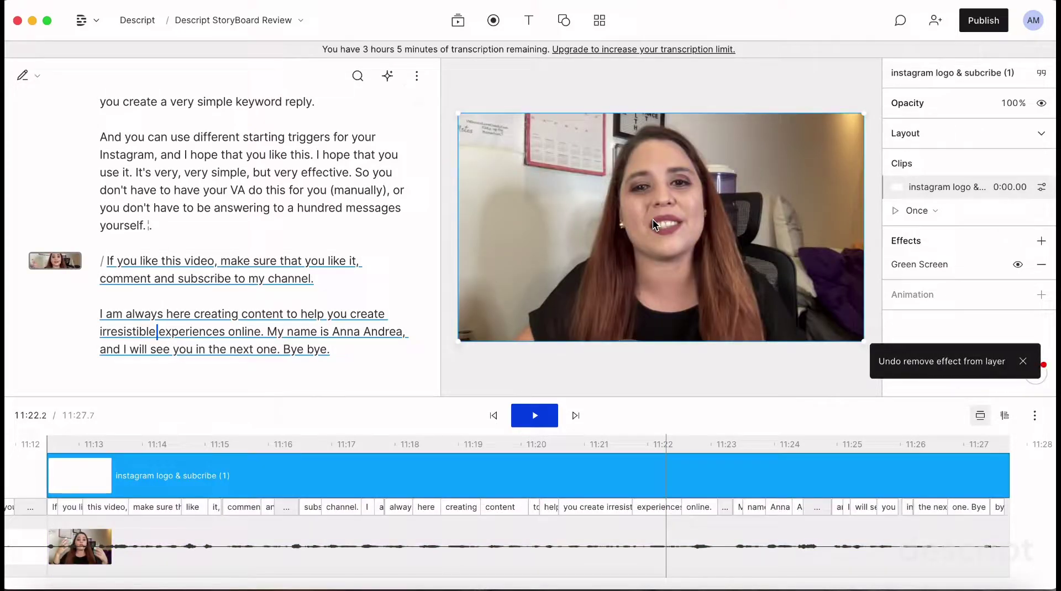
# - Delete the "instagram logo & subcribe (1)" layer from the closing scene
pyautogui.press('super+Tab')
pyautogui.press('super+Tab')
pyautogui.press('super+Tab')
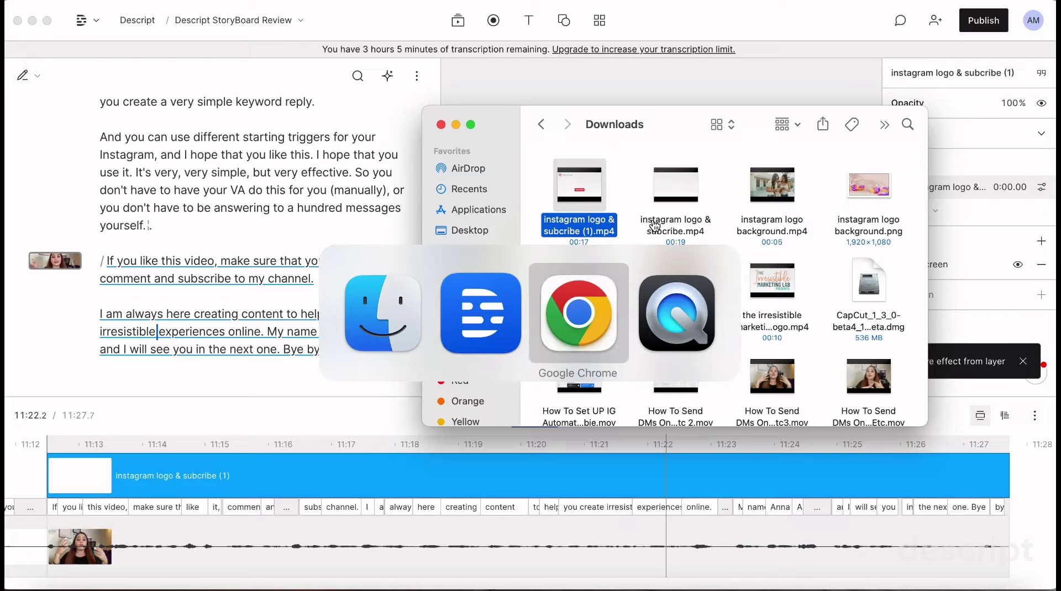
pyautogui.press('super+shift+Tab')
pyautogui.click(646, 472)
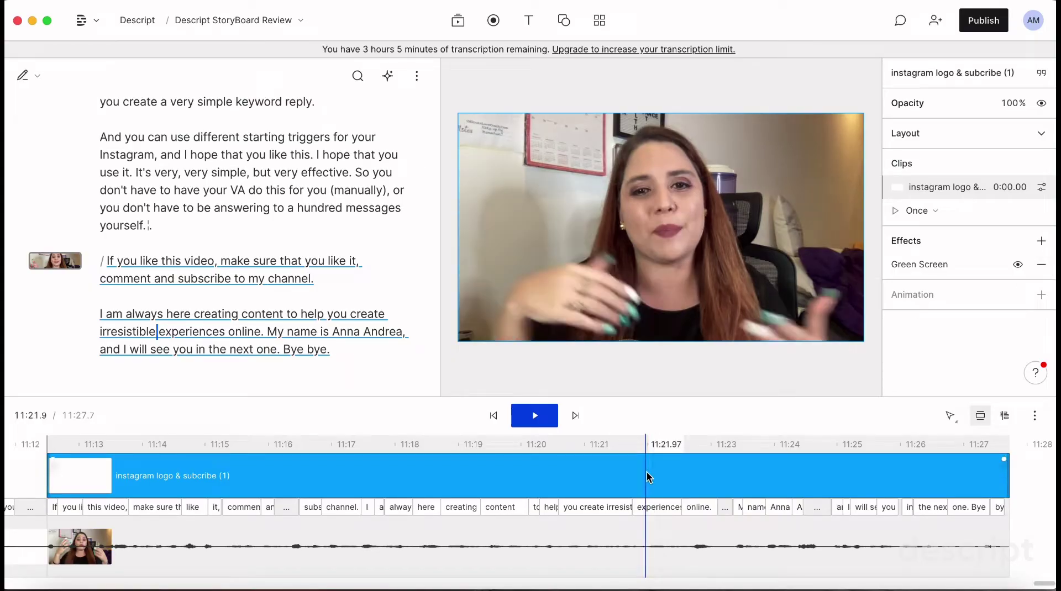
pyautogui.press('Delete')
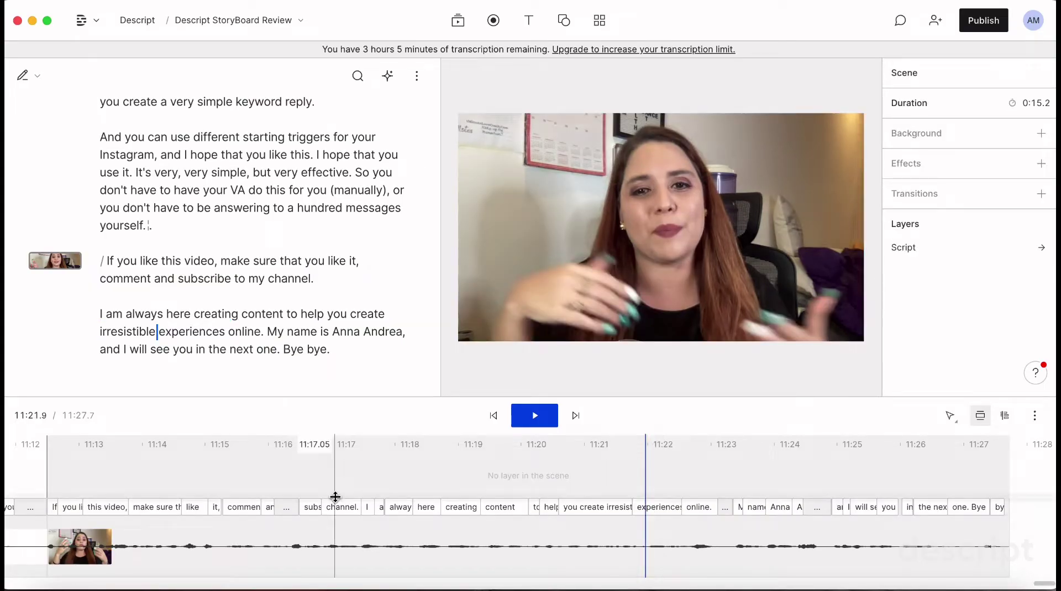
# - Add the "instagram logo & susbcribe white" PNG from the Downloads folder as a layer in the closing scene
pyautogui.press('super+Tab')
pyautogui.press('super+Tab')
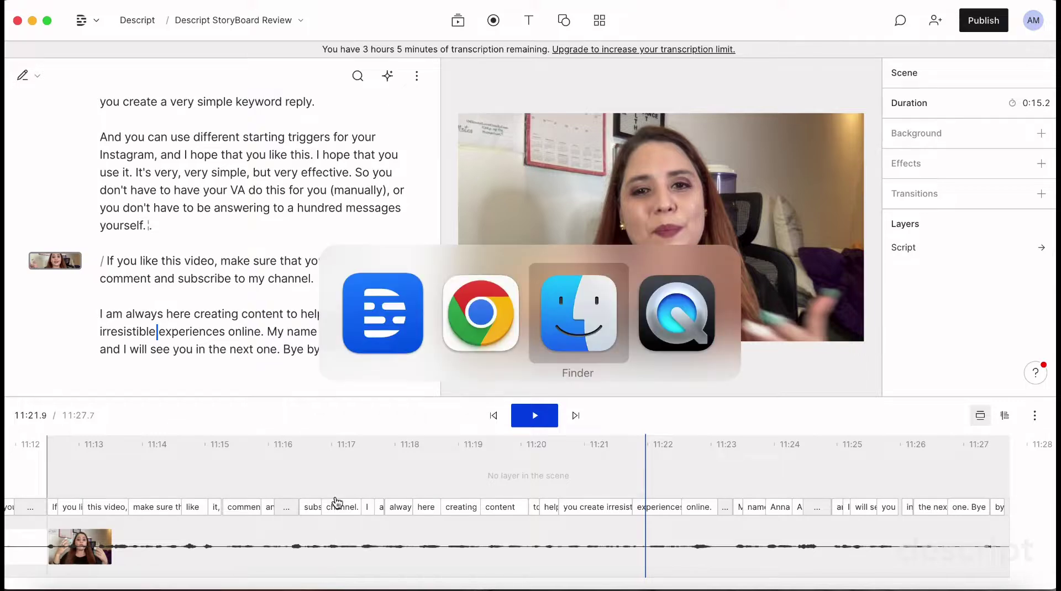
pyautogui.click(606, 237)
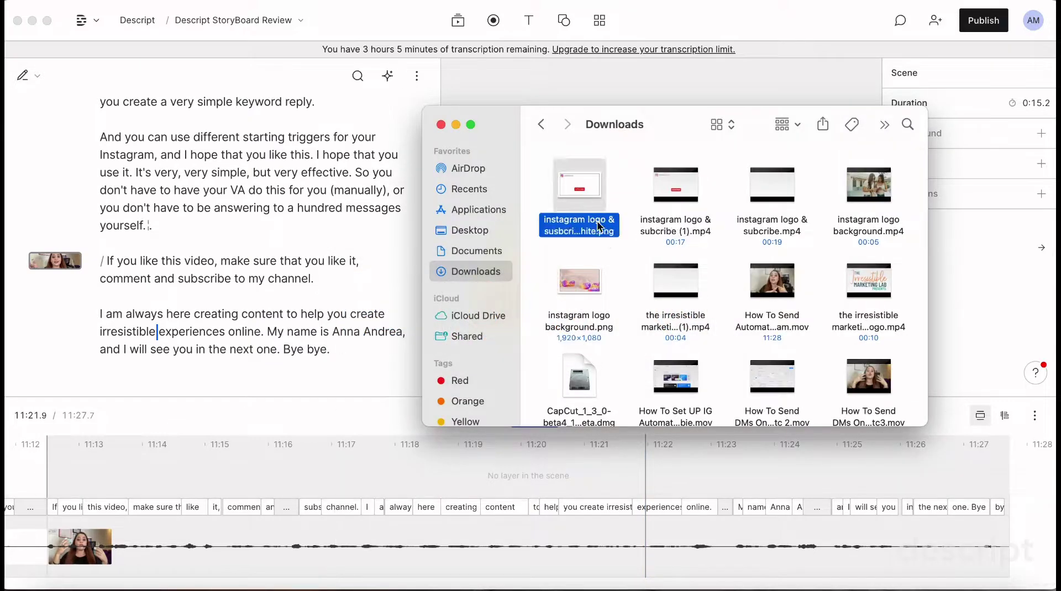
pyautogui.moveTo(593, 193); pyautogui.dragTo(143, 273)
pyautogui.moveTo(578, 185); pyautogui.dragTo(56, 264)
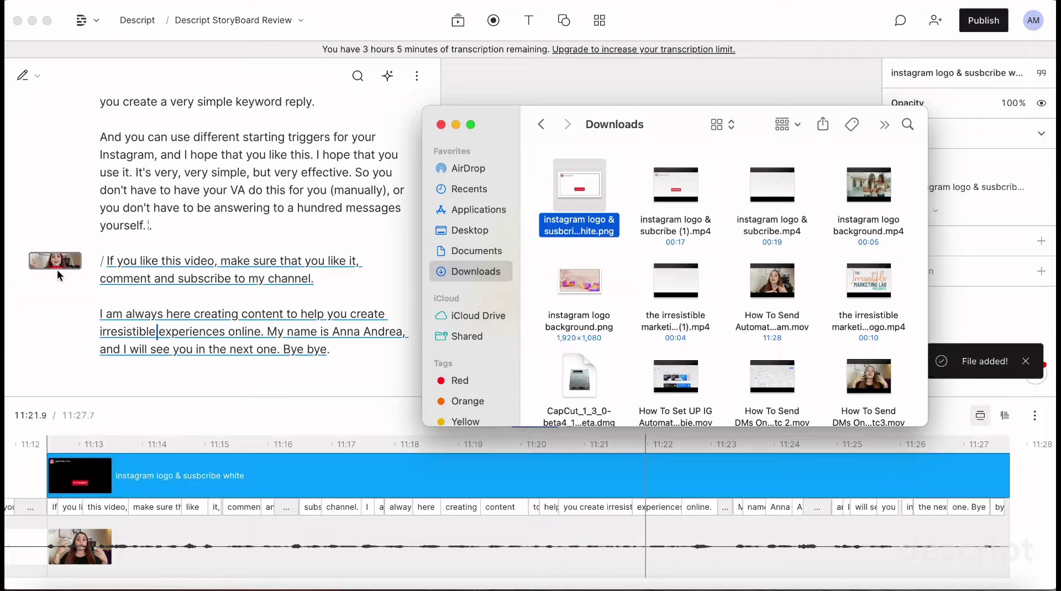
pyautogui.click(124, 390)
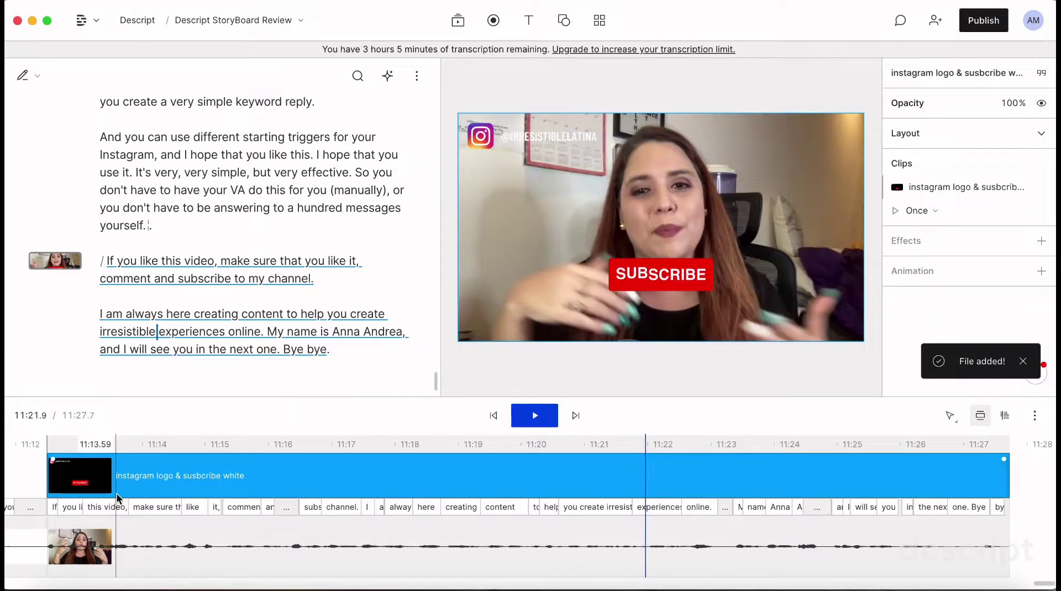
# - Play back the closing scene from its start to check the white Instagram logo and subscribe overlay
pyautogui.click(55, 452)
pyautogui.press('space')
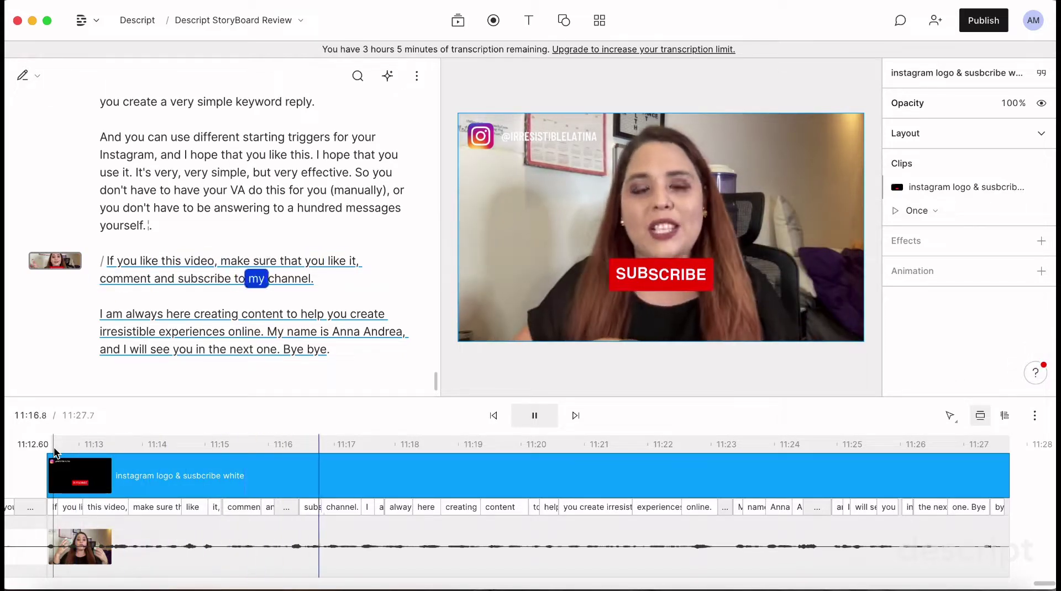
pyautogui.press('space')
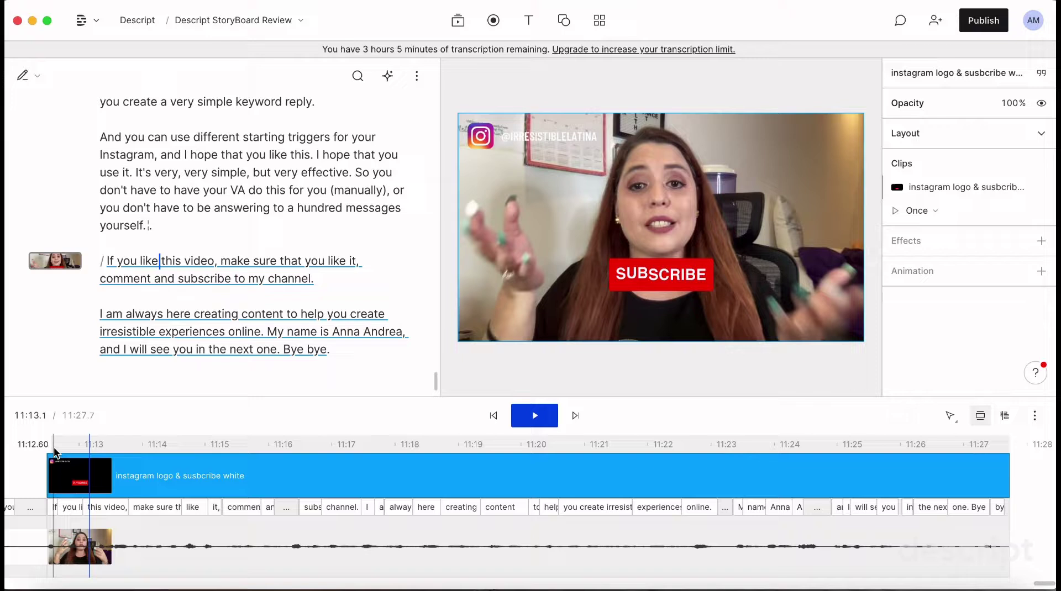